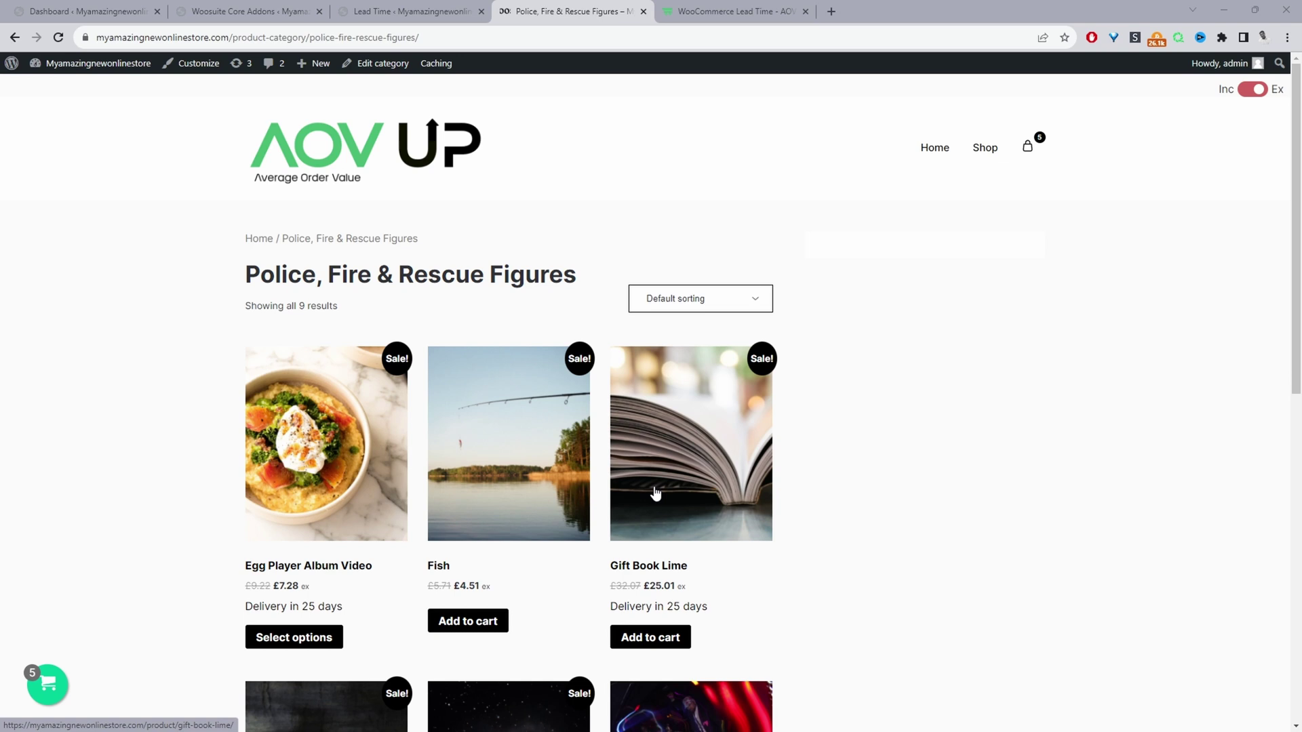
# Highlight the 'Delivery in 25 days' message on the category page, then open the Gift Book Lime product
pyautogui.moveTo(343, 606); pyautogui.dragTo(255, 608)
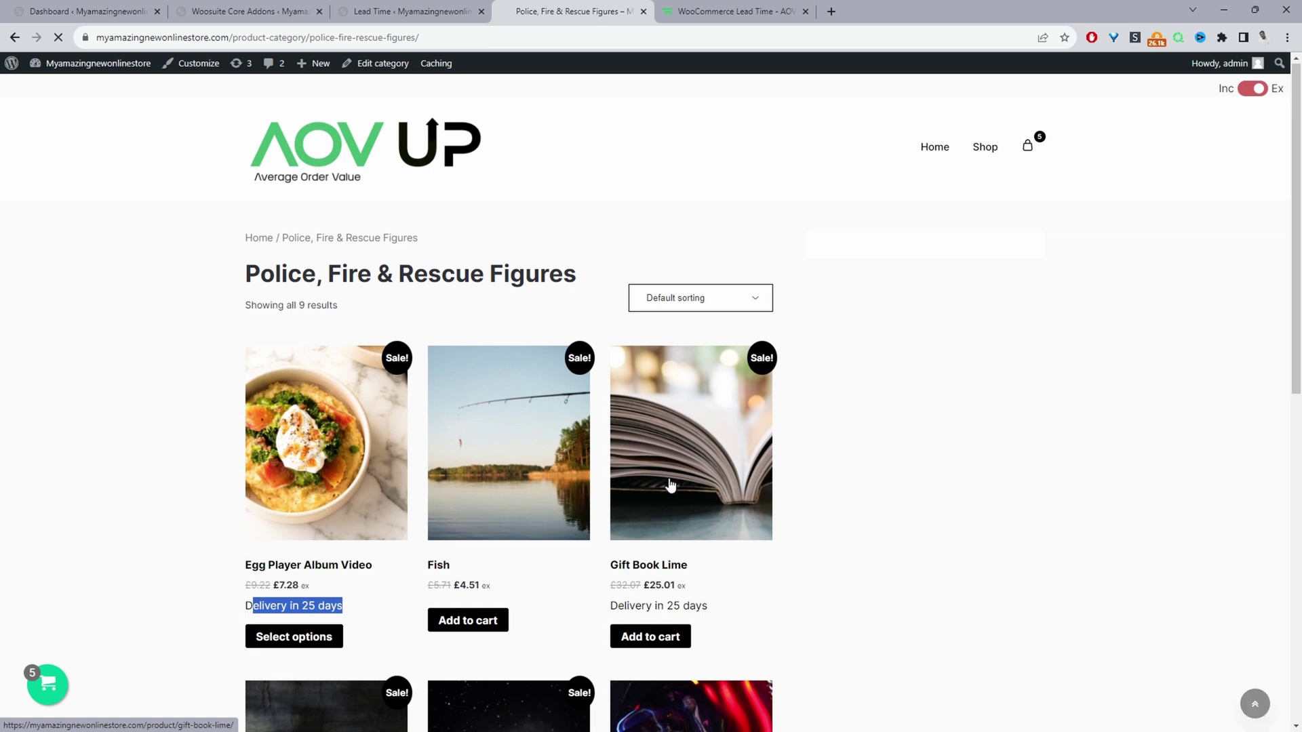
pyautogui.click(714, 520)
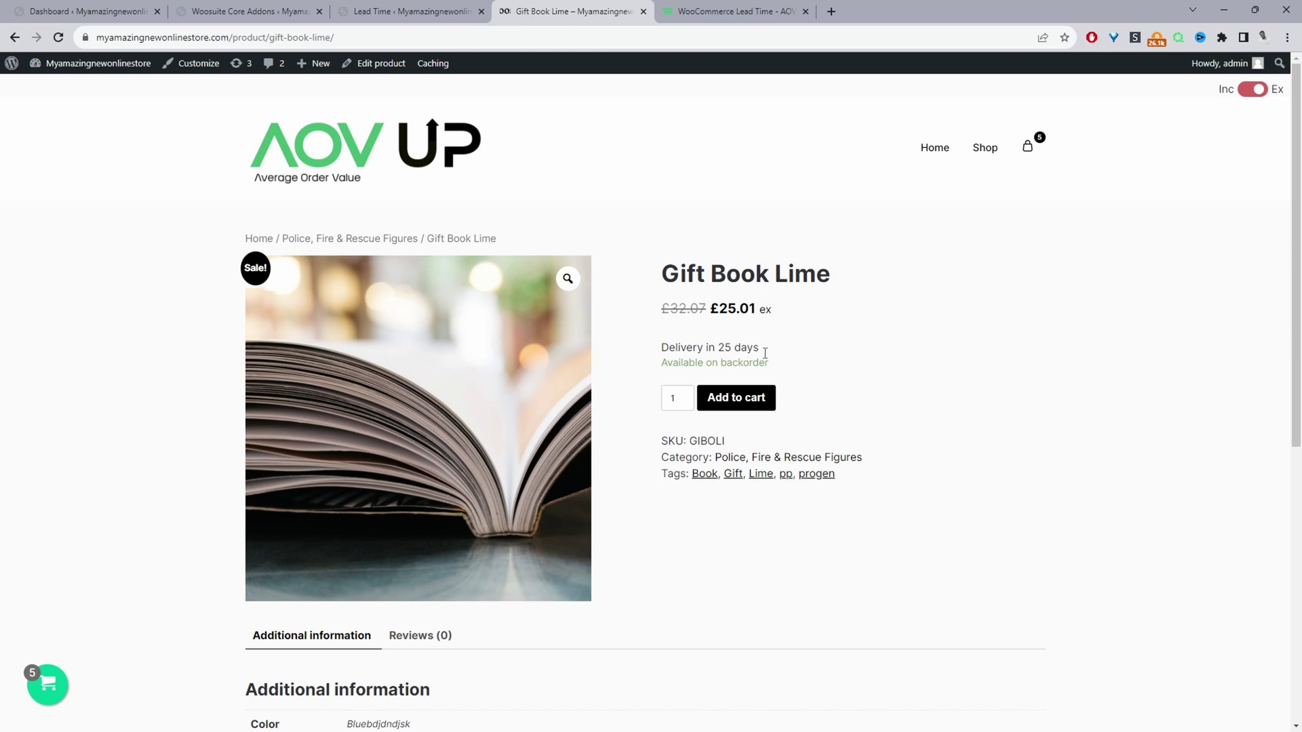
# Highlight the 'Delivery in 25 days' and 'Available on backorder' notes, then switch to the admin Dashboard tab
pyautogui.doubleClick(729, 349)
pyautogui.moveTo(769, 366); pyautogui.dragTo(660, 374)
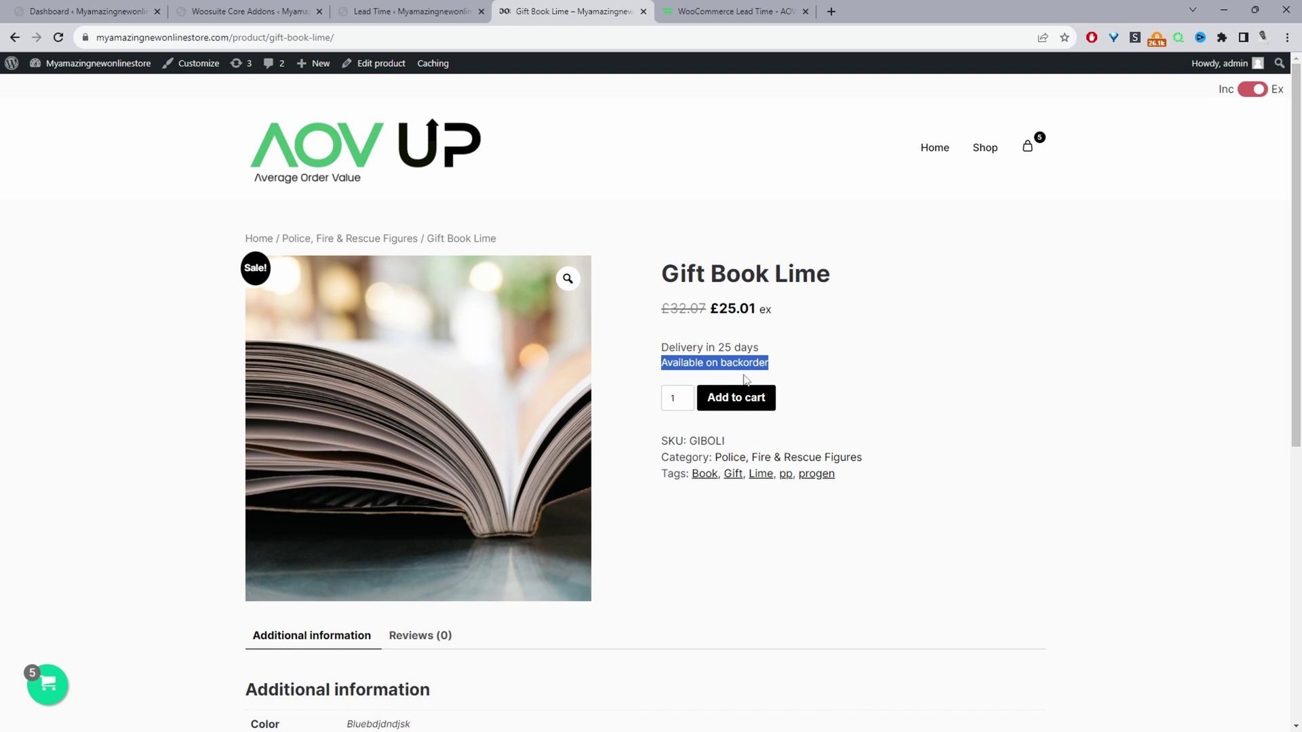
pyautogui.moveTo(668, 347); pyautogui.dragTo(759, 354)
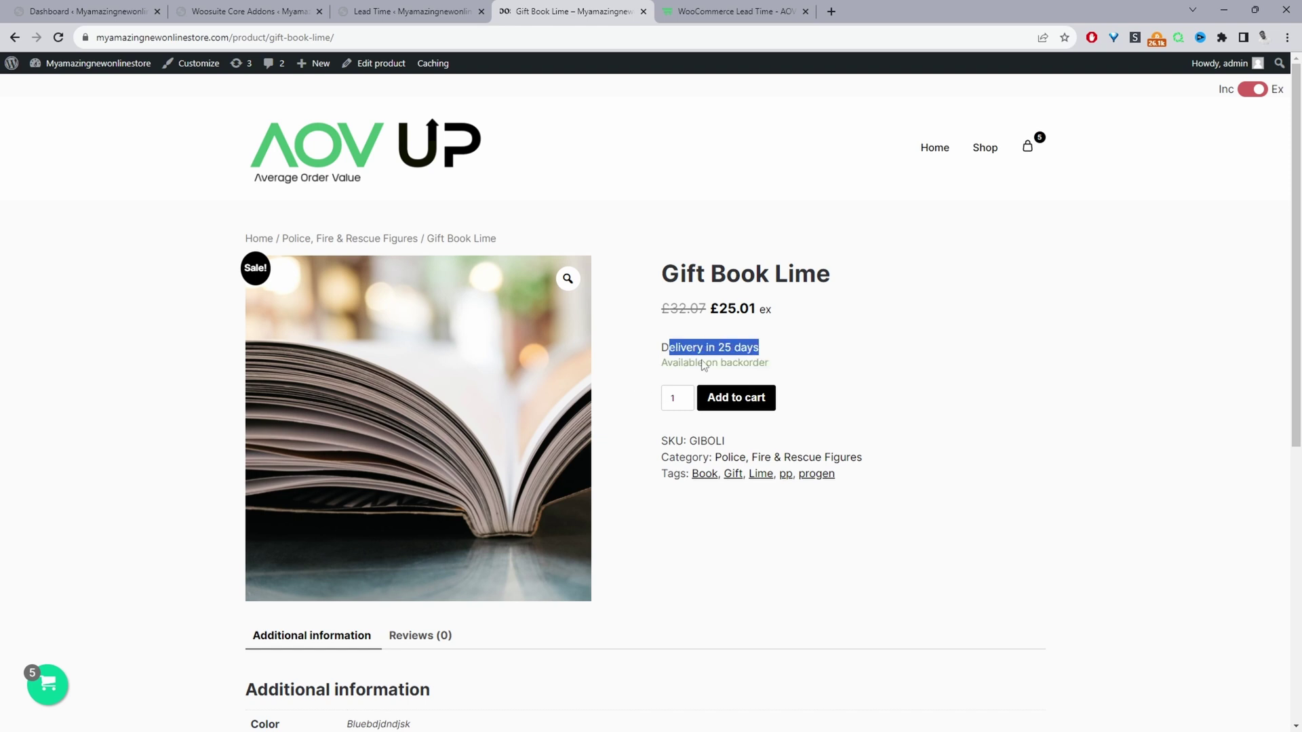
pyautogui.hotkey('ctrl', 'Tab')
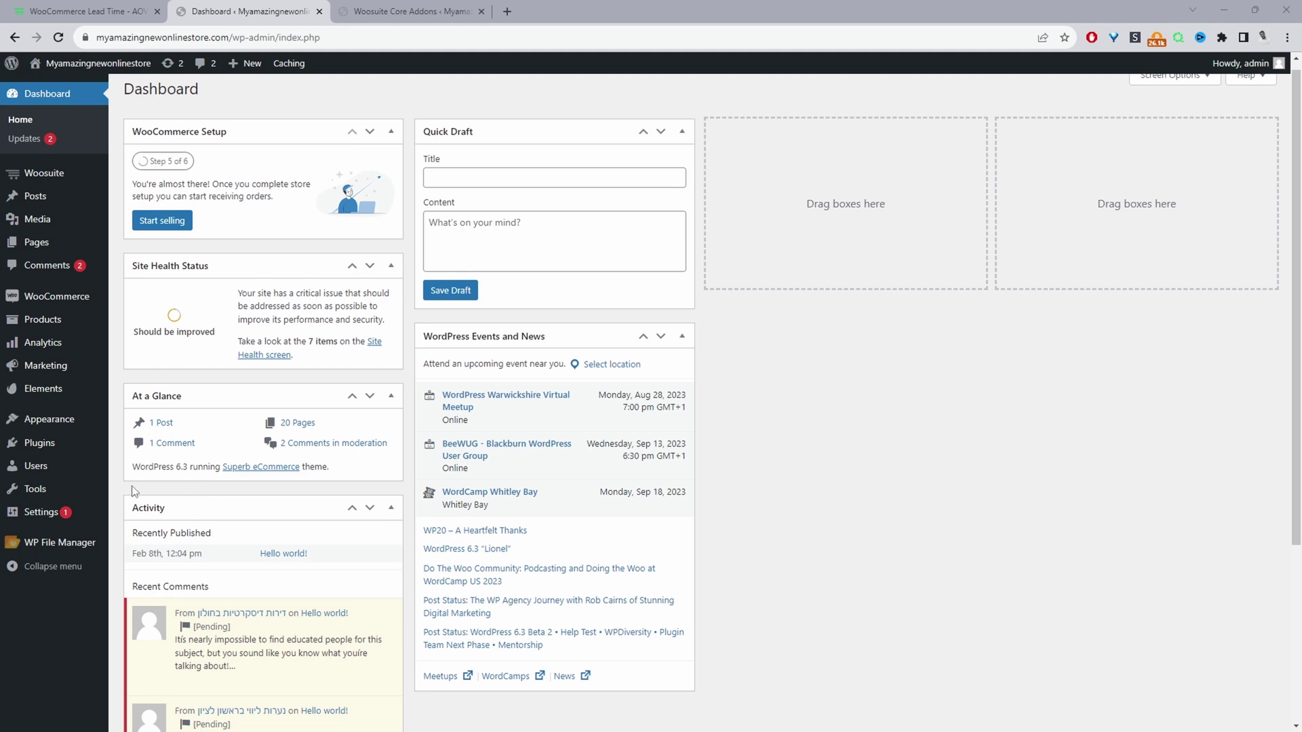
# Install the Lead Time addon from Woosuite Addons, switch it on, and open its settings
pyautogui.moveTo(41, 443)
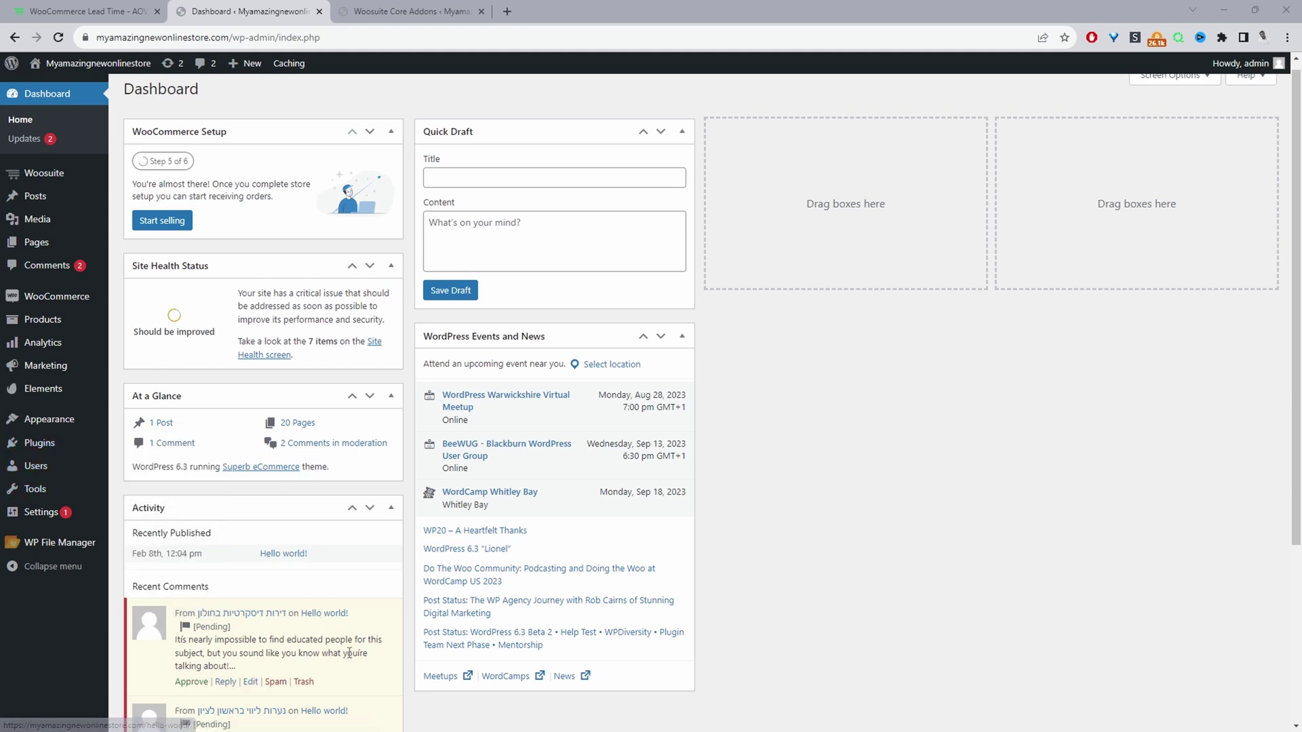
pyautogui.moveTo(46, 174)
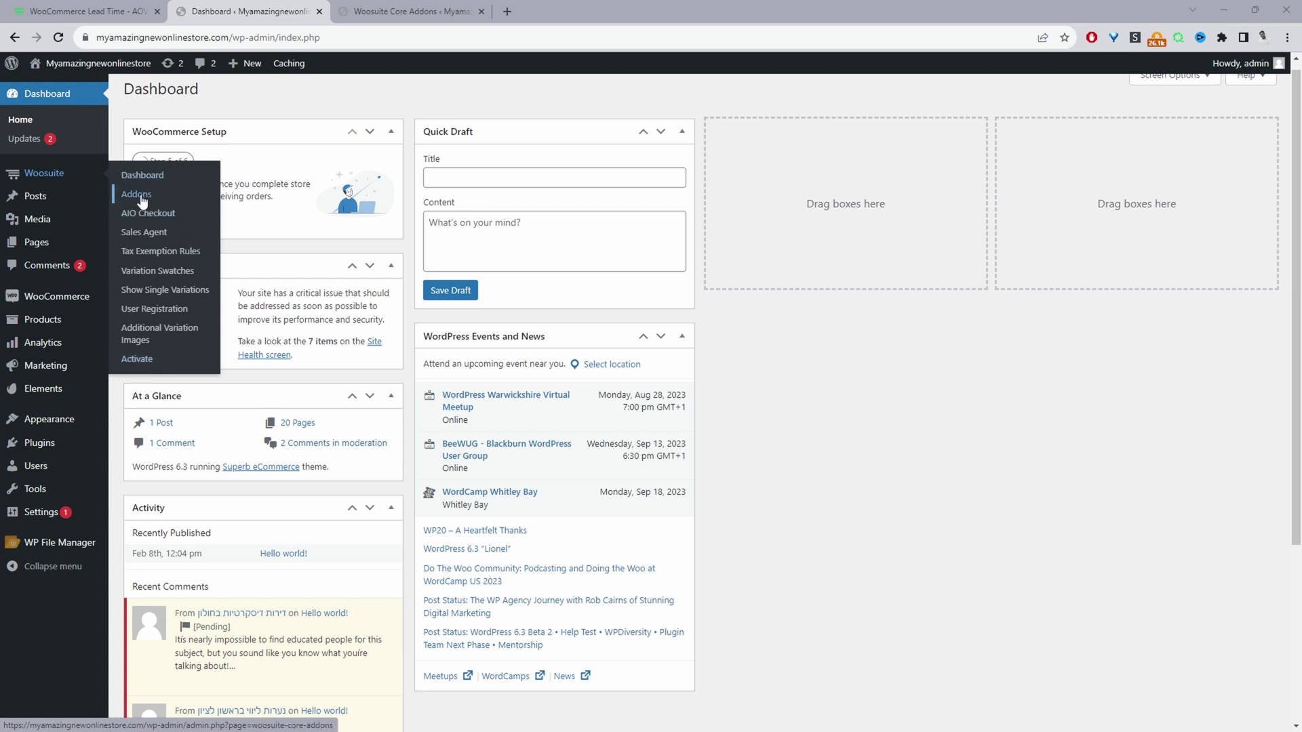
pyautogui.click(406, 11)
pyautogui.scroll(-8, 552, 343)
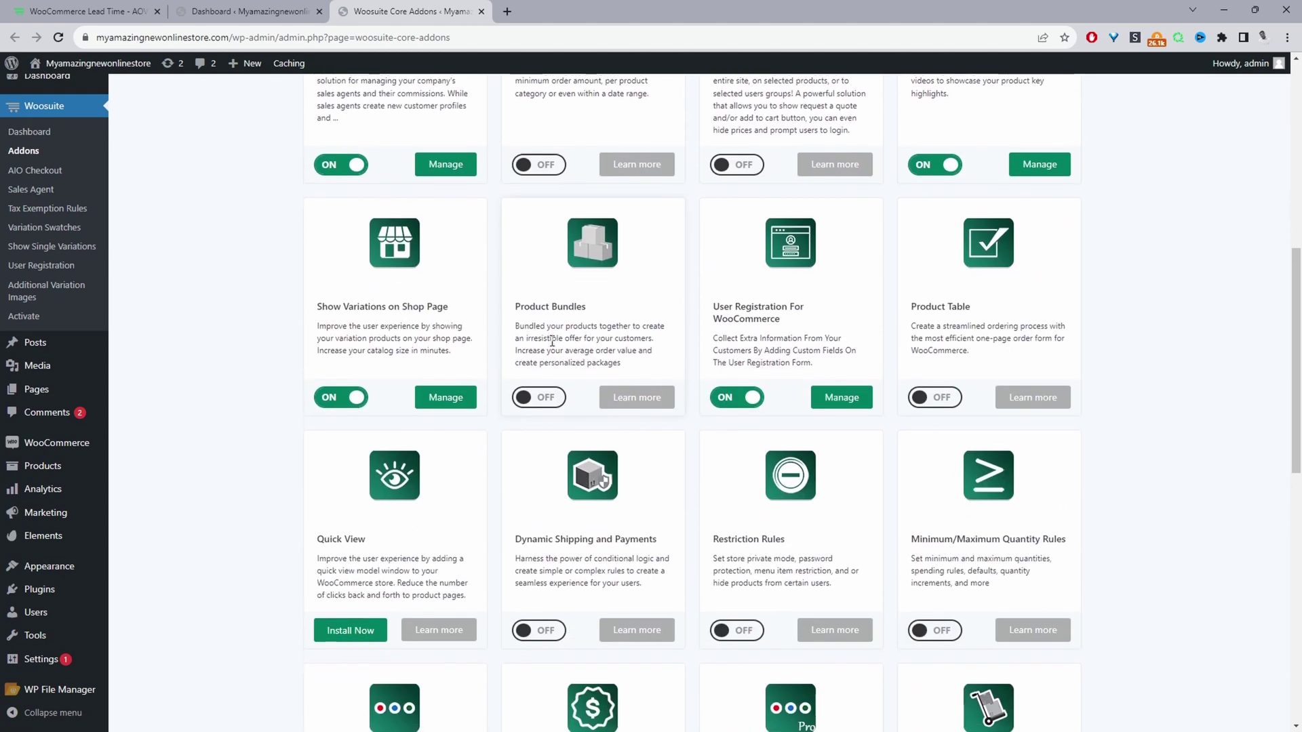
pyautogui.scroll(-5, 552, 346)
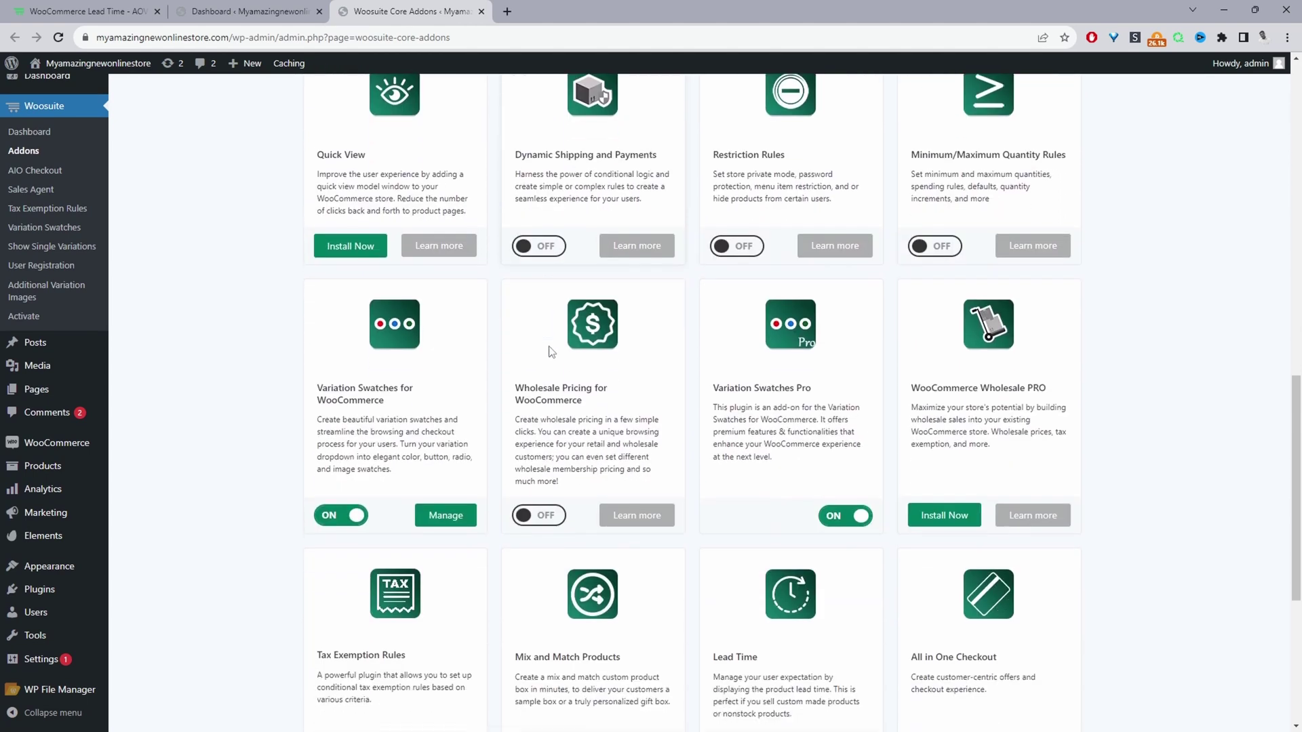
pyautogui.scroll(-3, 552, 350)
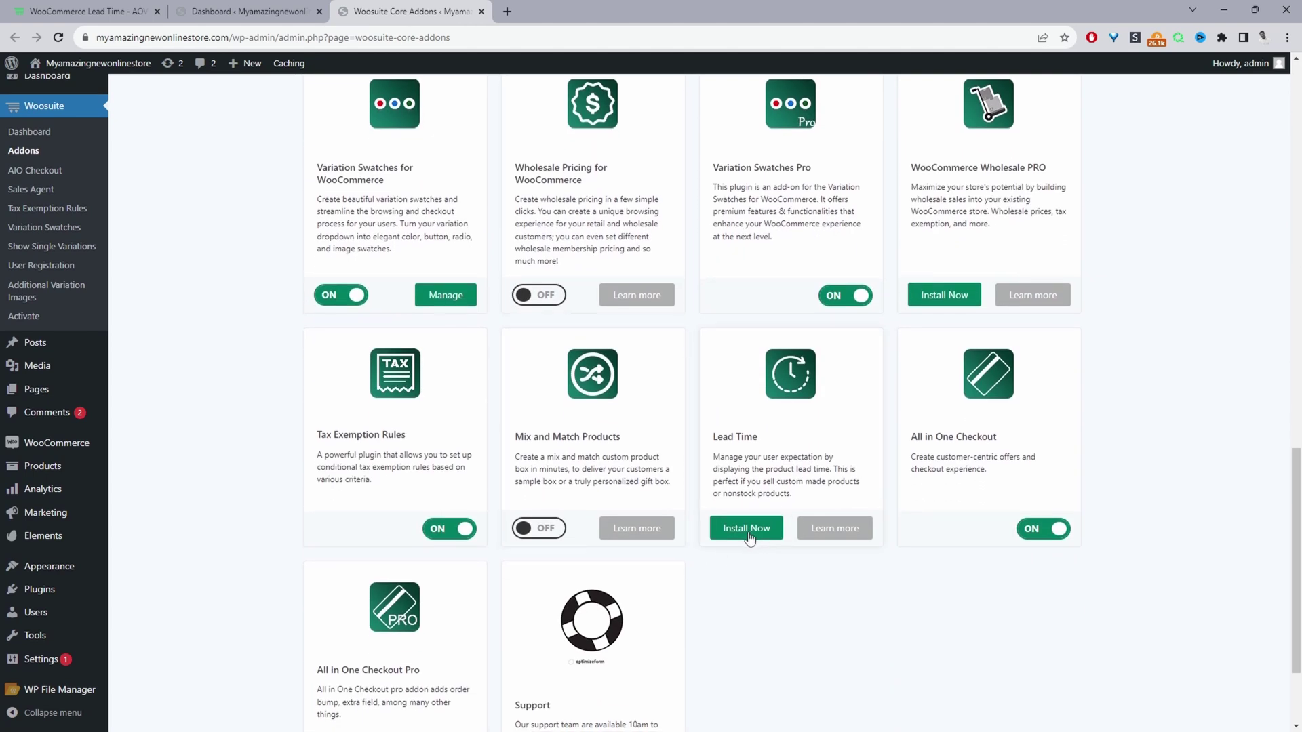
pyautogui.click(747, 531)
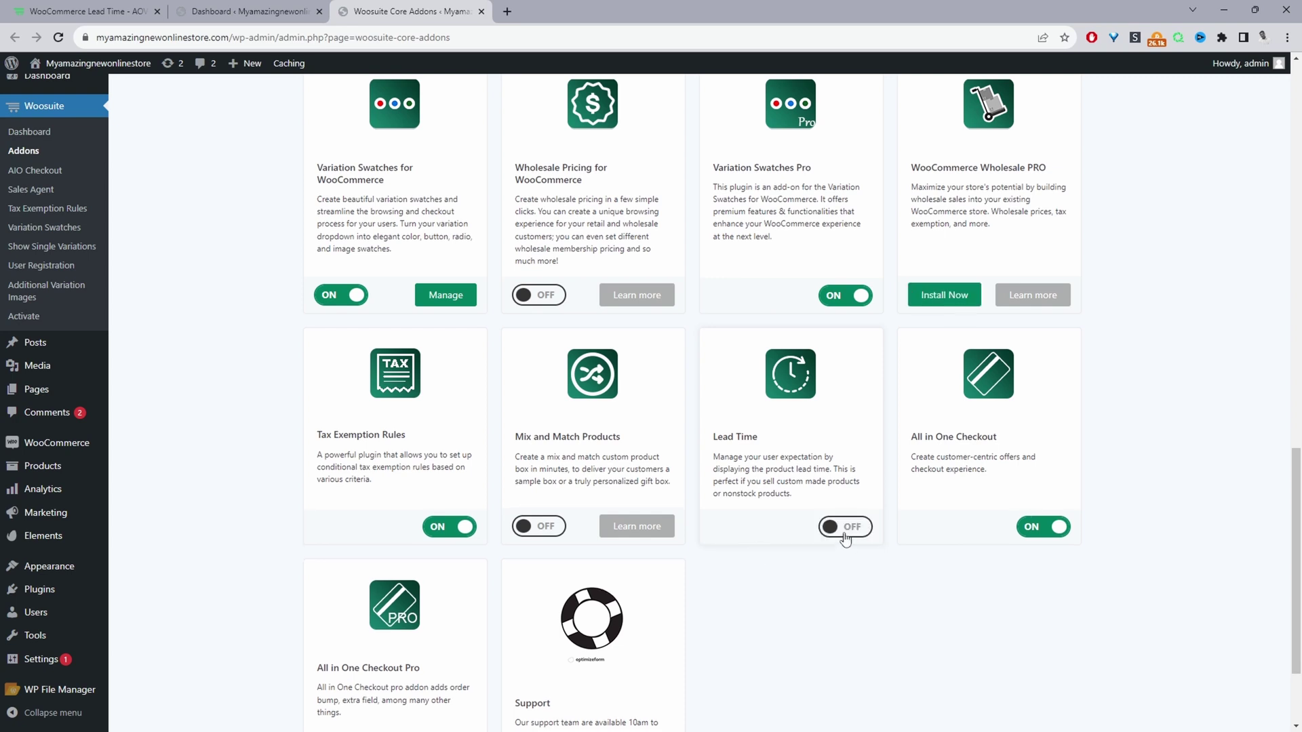
pyautogui.click(848, 530)
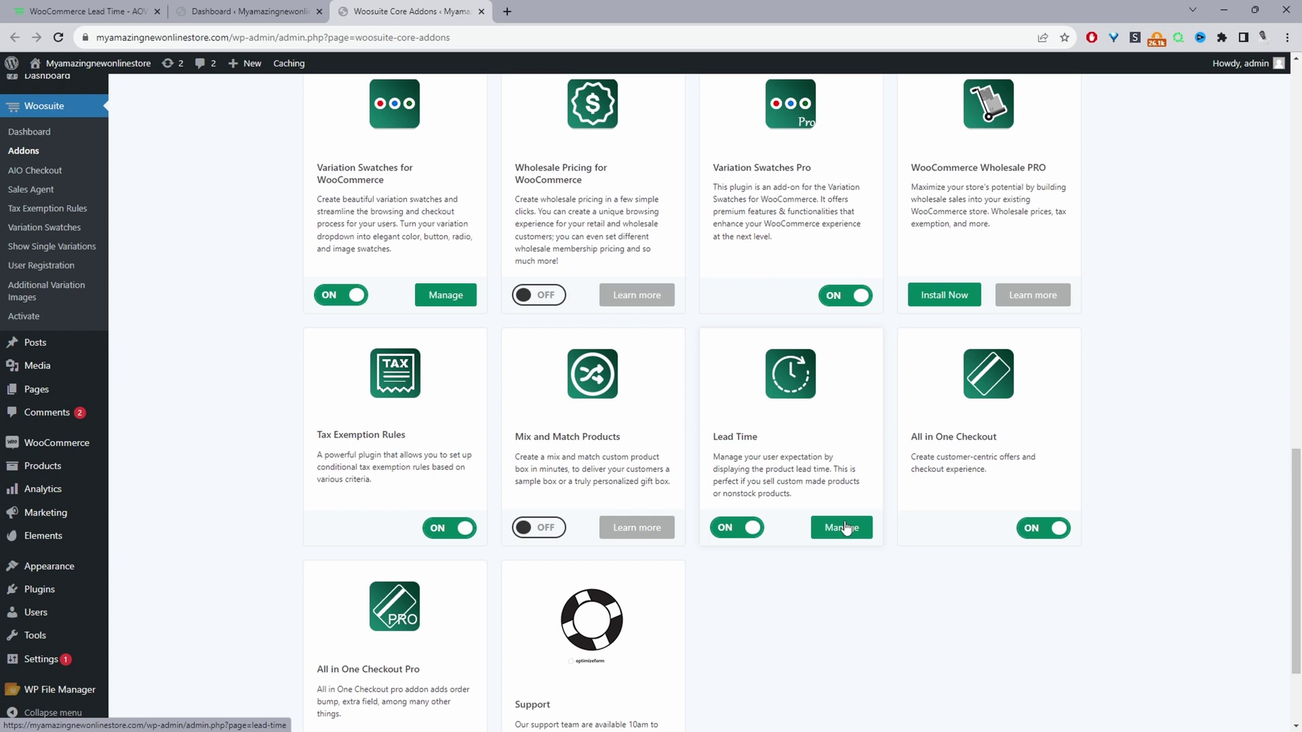
pyautogui.click(842, 527)
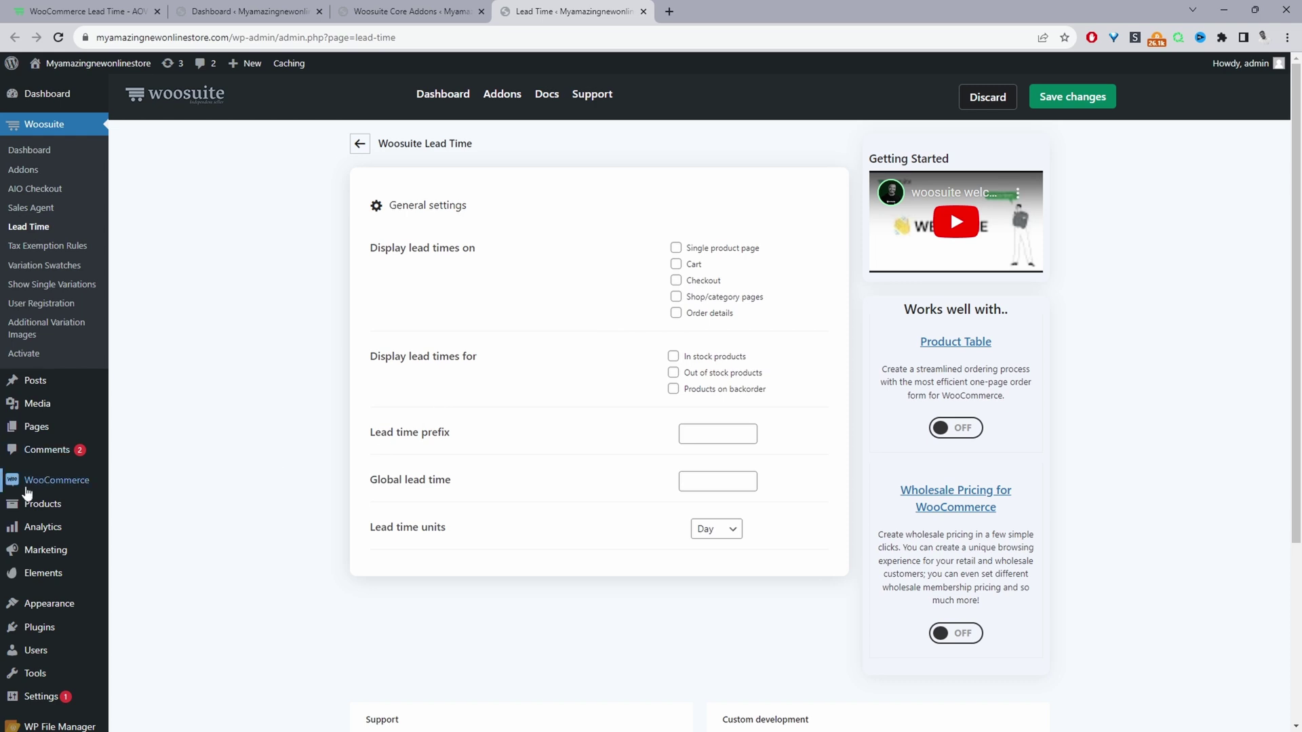
# Open the All Products list from the Products menu
pyautogui.moveTo(37, 512)
pyautogui.click(126, 509)
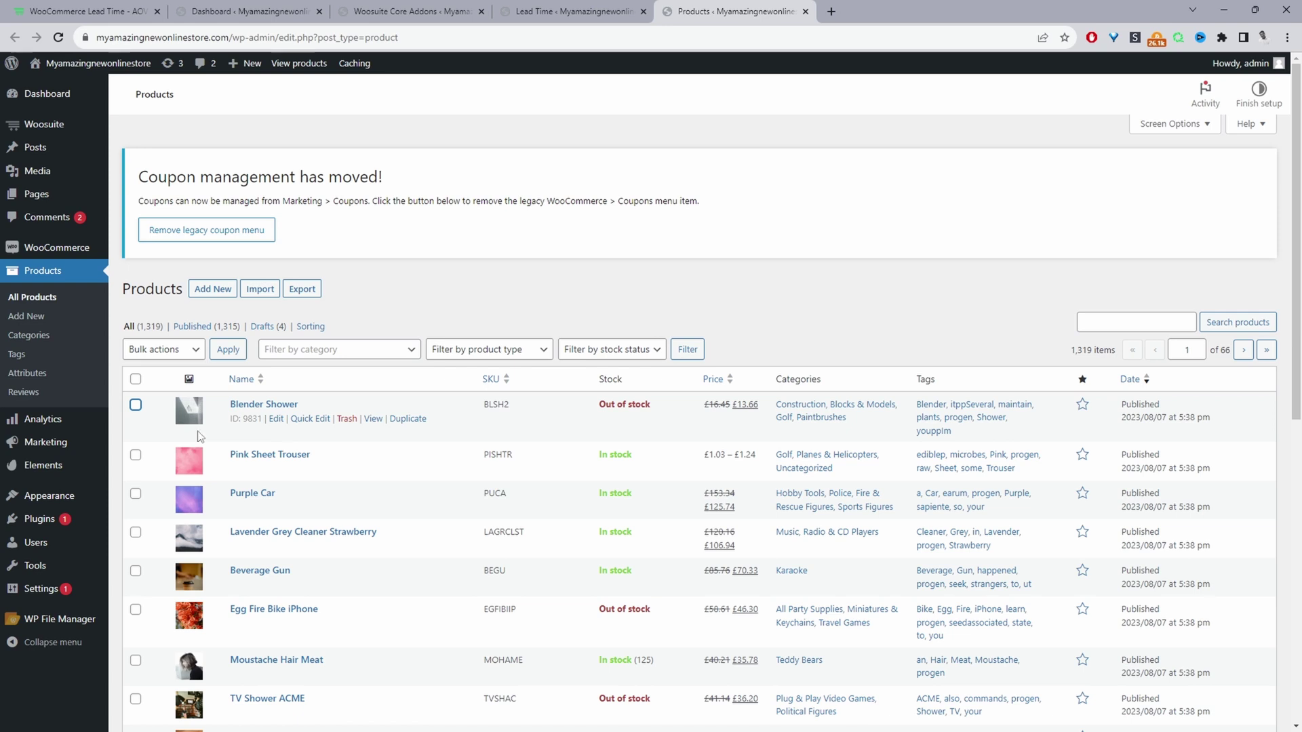
# Bulk-edit Blender Shower, Pink Sheet Trouser and Purple Car to stock status On backorder
pyautogui.click(135, 405)
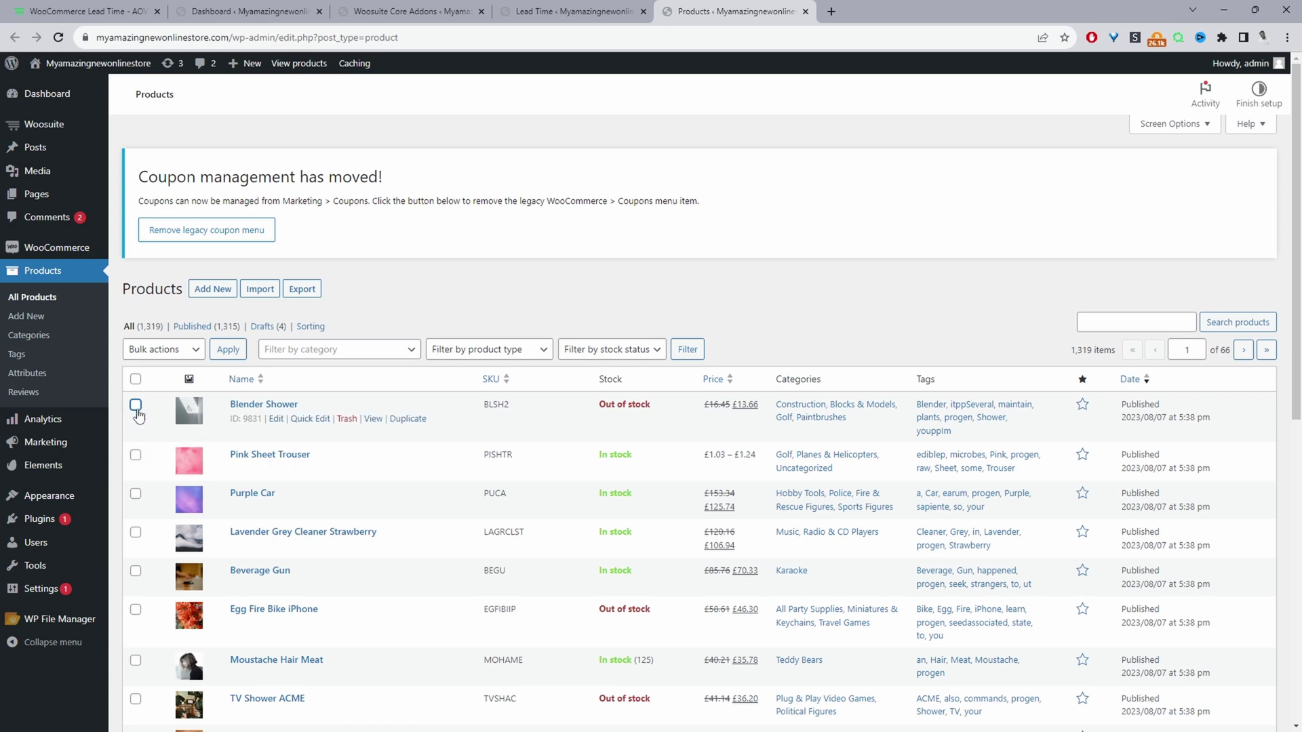
pyautogui.click(136, 455)
pyautogui.click(135, 493)
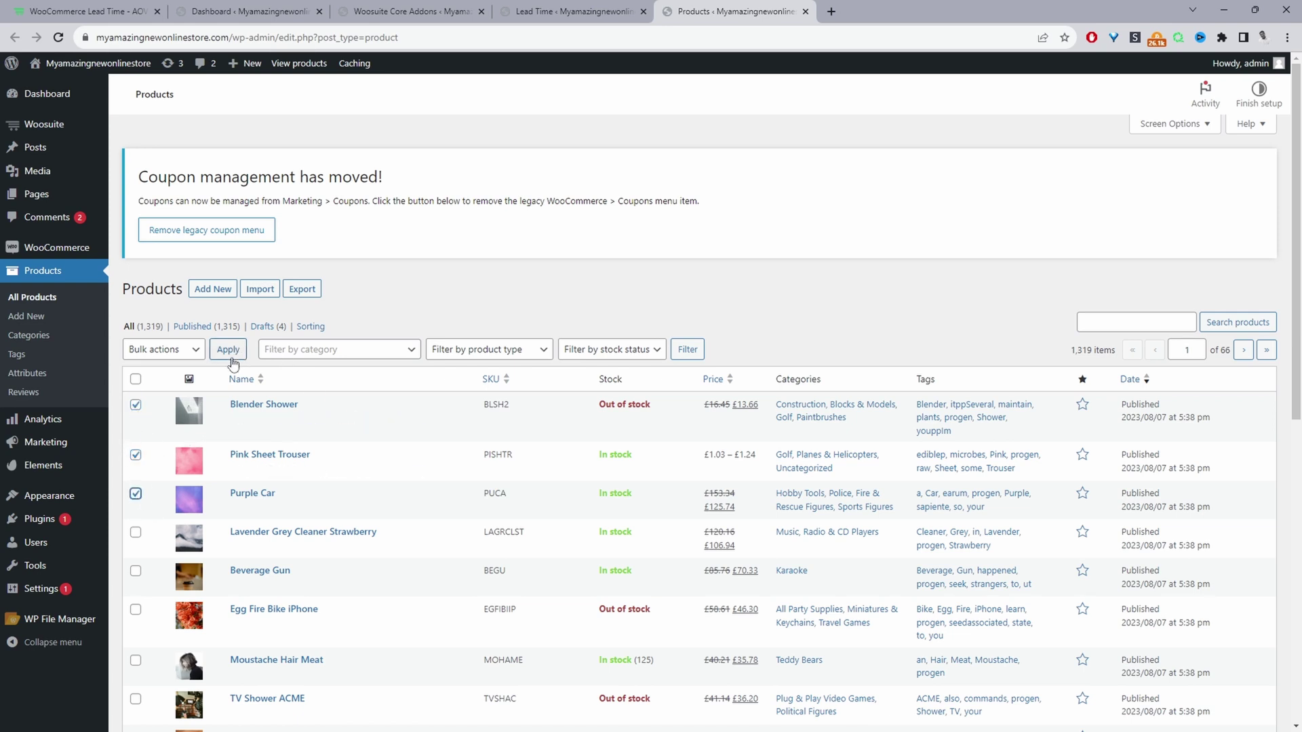
pyautogui.click(166, 349)
pyautogui.click(151, 381)
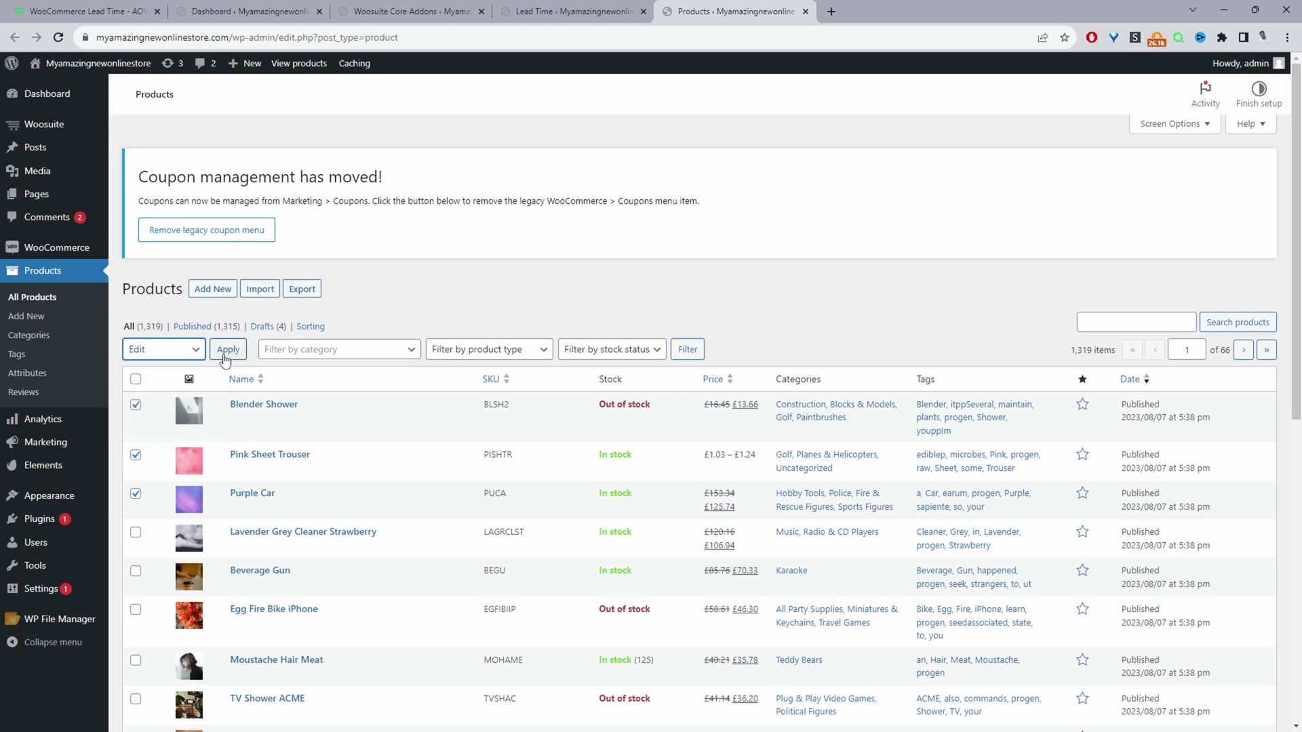
pyautogui.click(228, 349)
pyautogui.scroll(-4, 666, 499)
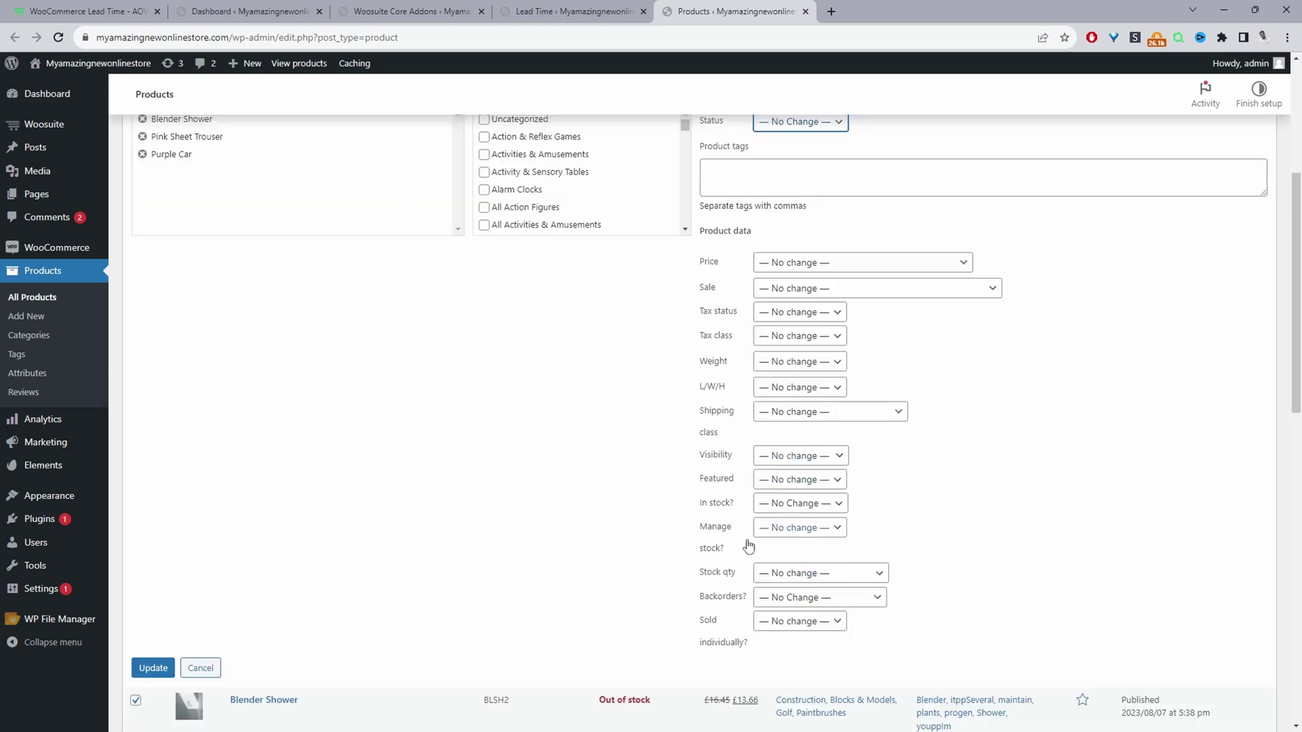
pyautogui.click(772, 508)
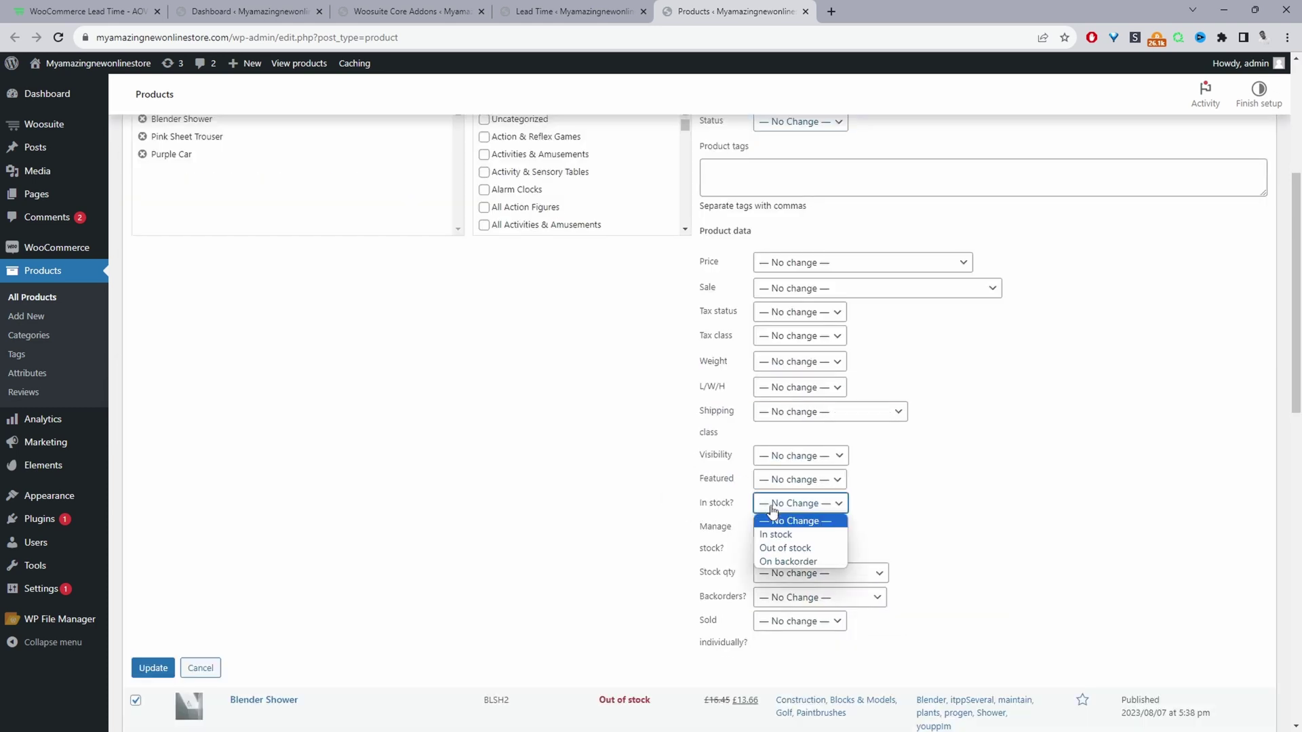
pyautogui.click(802, 562)
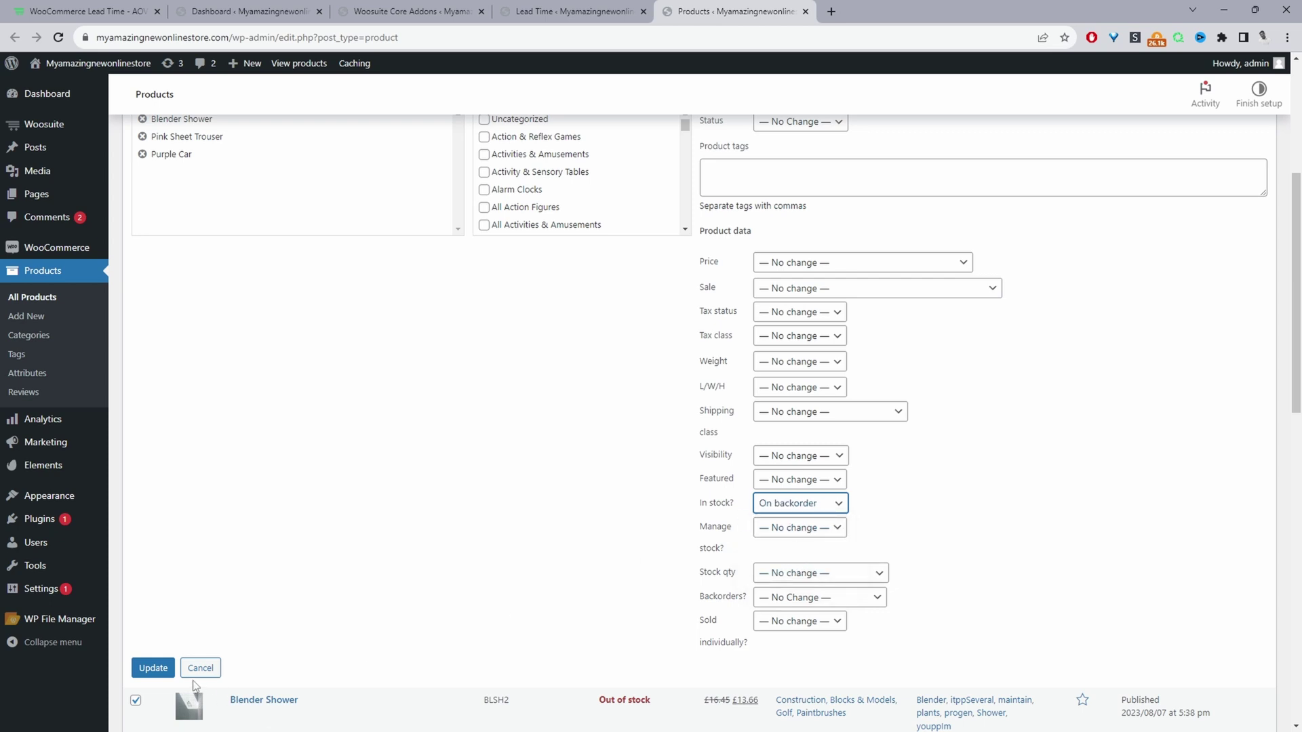
pyautogui.click(161, 673)
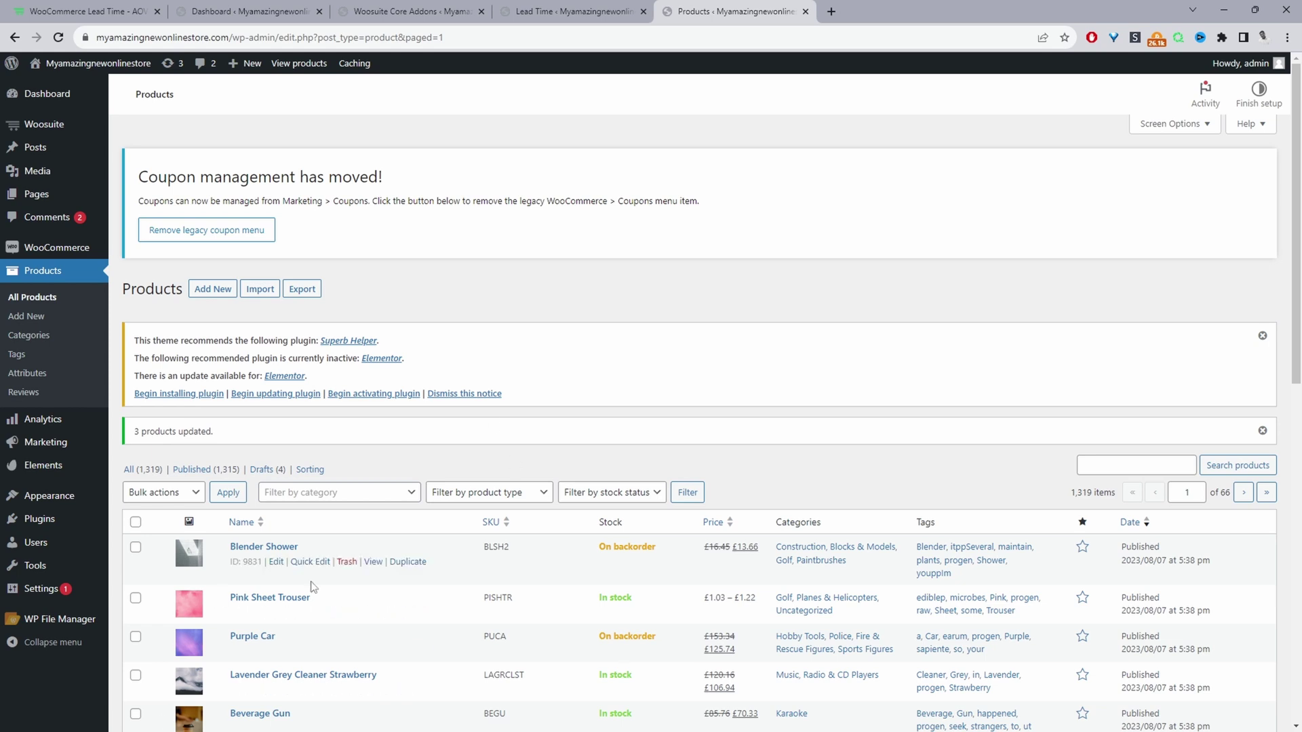
# View Purple Car's store page to confirm it shows Available on backorder at £104.78
pyautogui.click(373, 649)
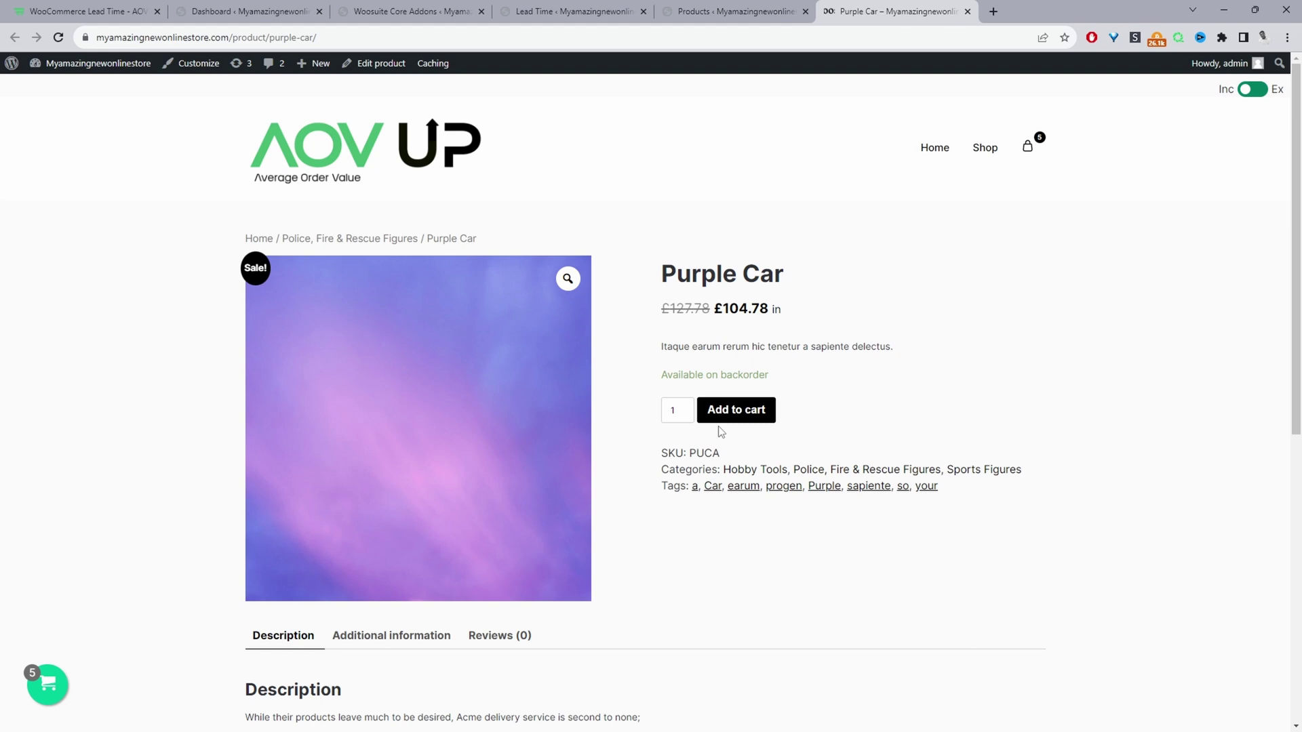
pyautogui.moveTo(734, 21)
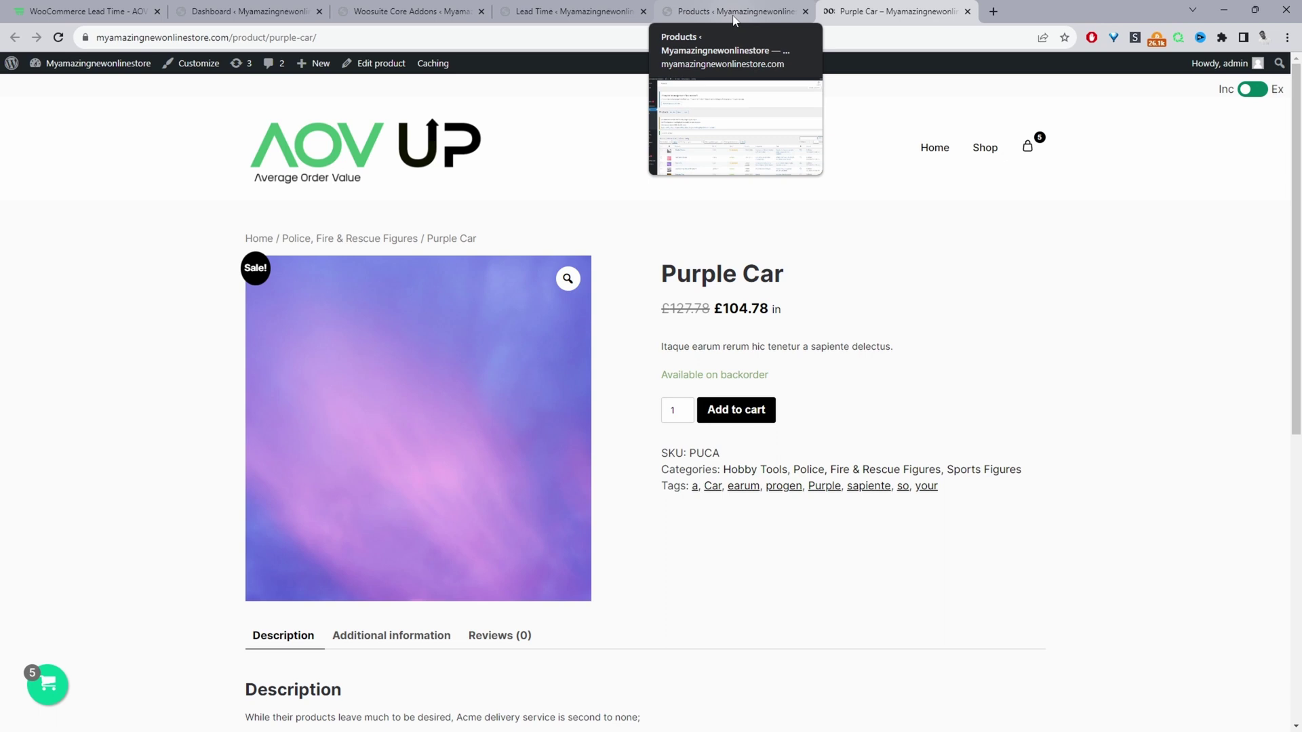
# Set Beverage Gun's stock status to On backorder in its inventory settings and update it
pyautogui.click(732, 5)
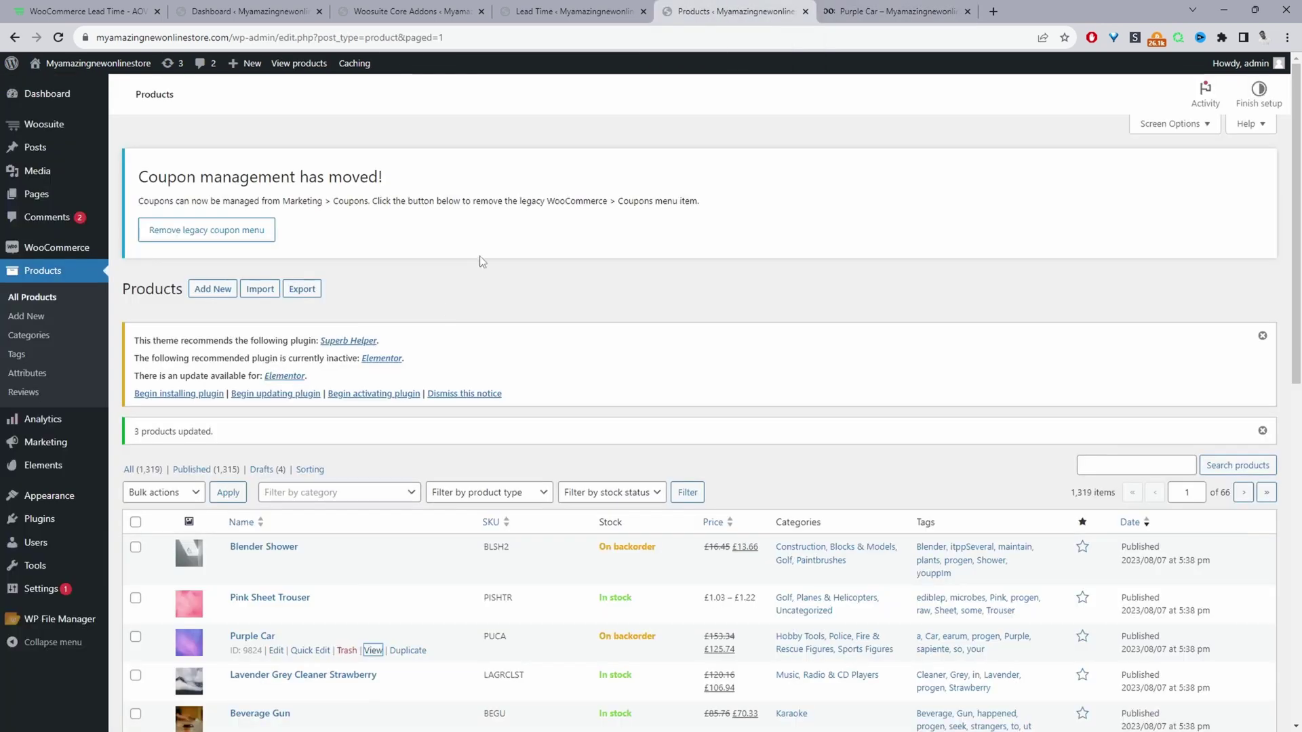
pyautogui.scroll(-5, 444, 387)
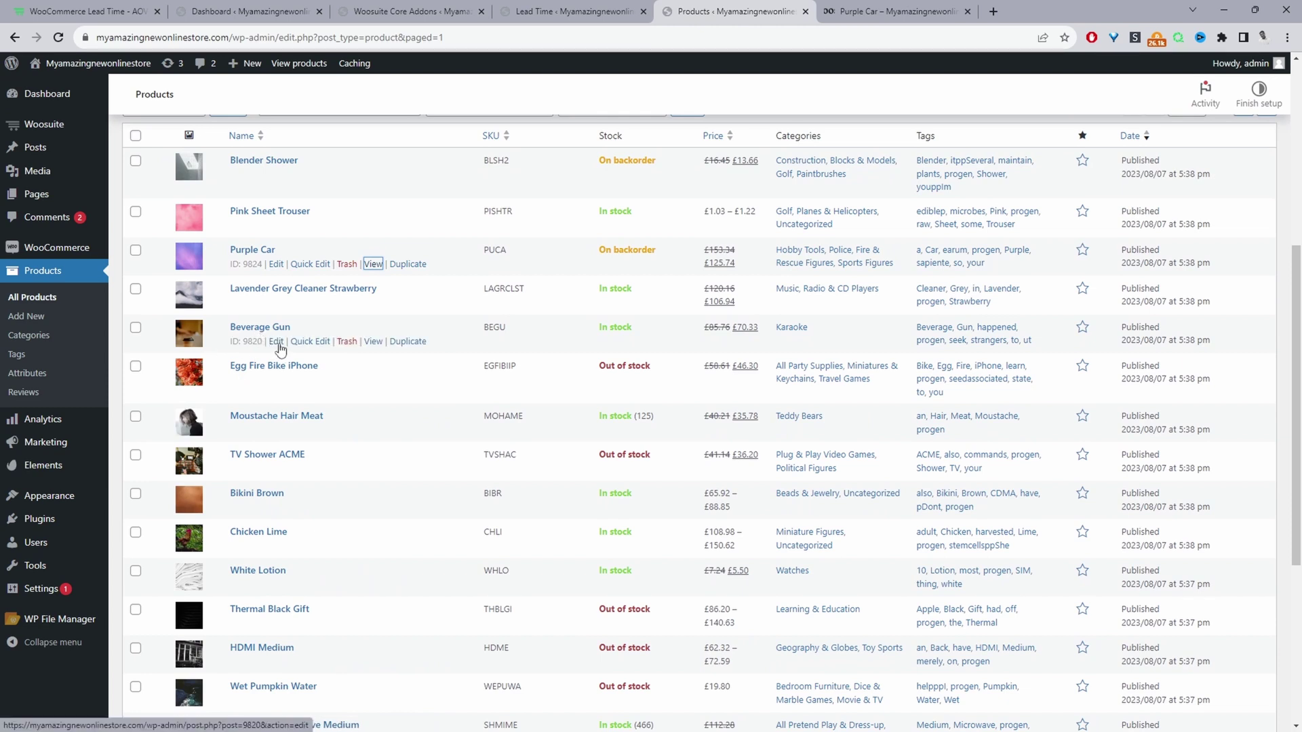
pyautogui.click(274, 342)
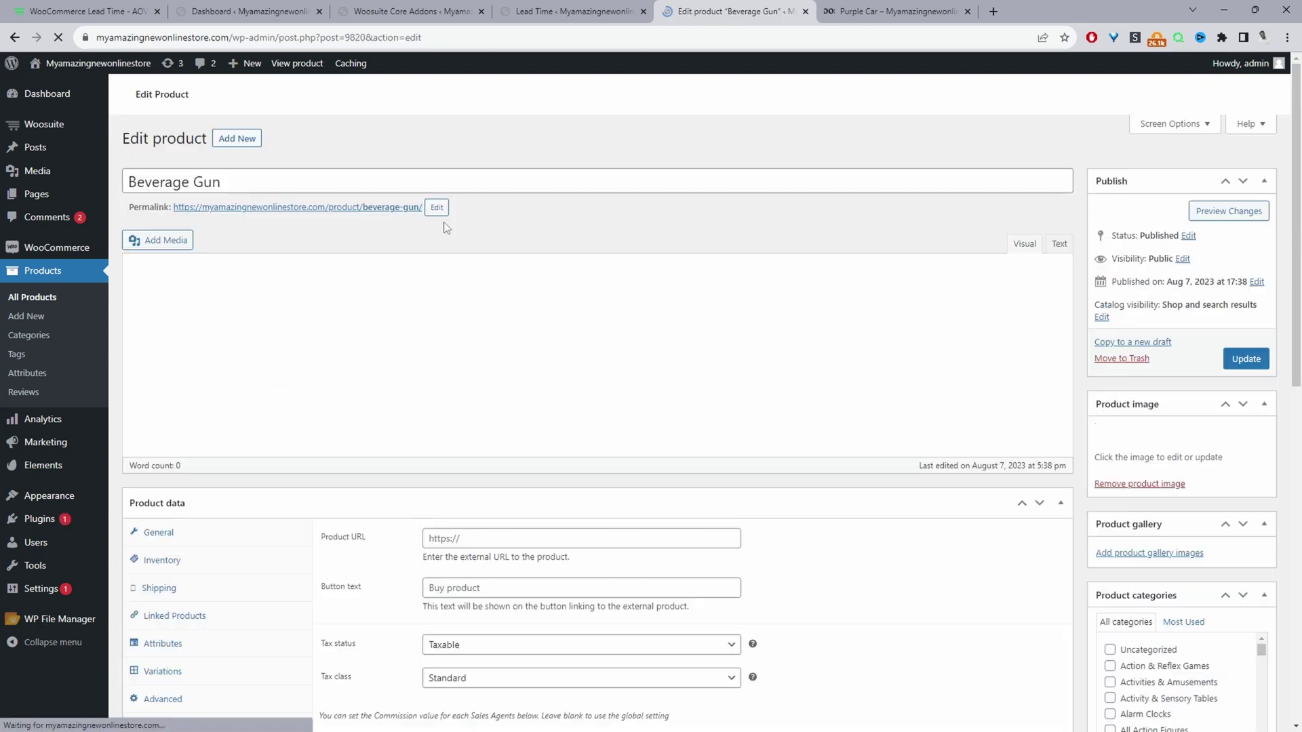
pyautogui.scroll(-2, 183, 513)
pyautogui.click(183, 513)
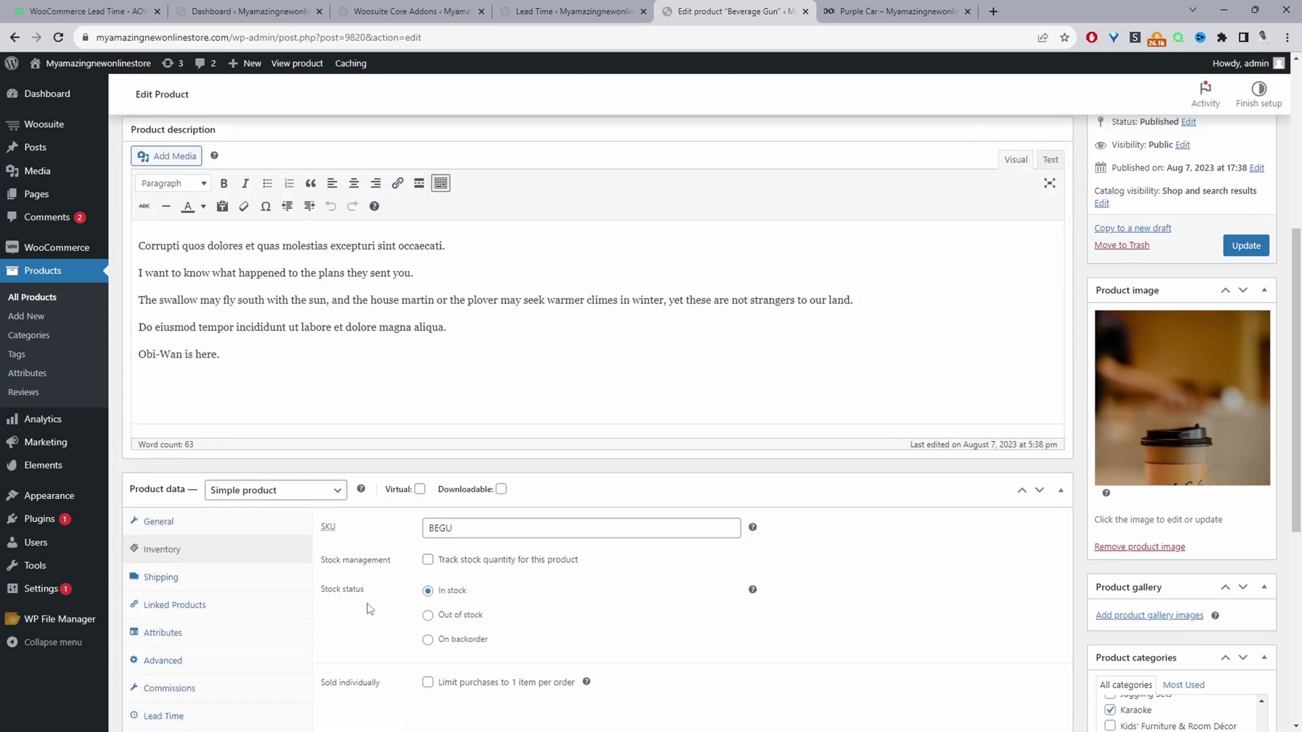
pyautogui.click(427, 639)
pyautogui.click(1246, 249)
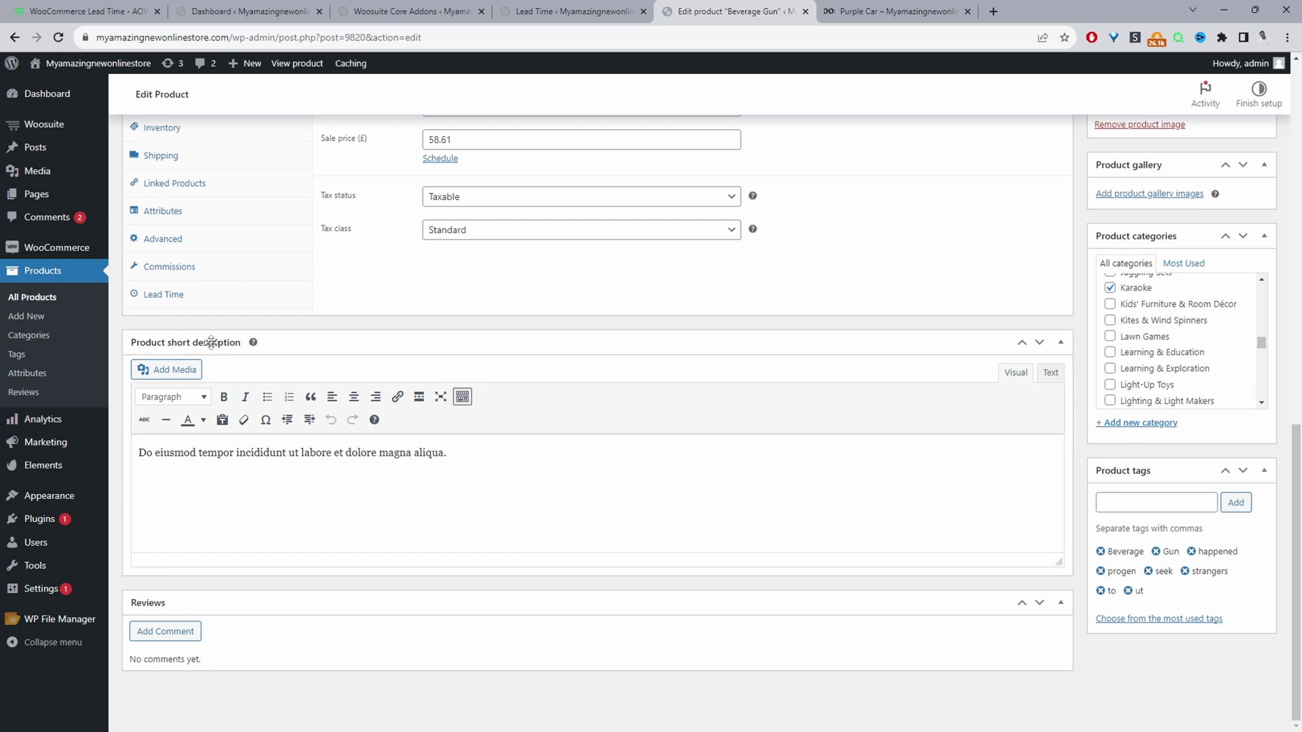
# Give Beverage Gun a 'ready in' 30 Day lead time, update it, and view its shop page
pyautogui.scroll(1, 384, 365)
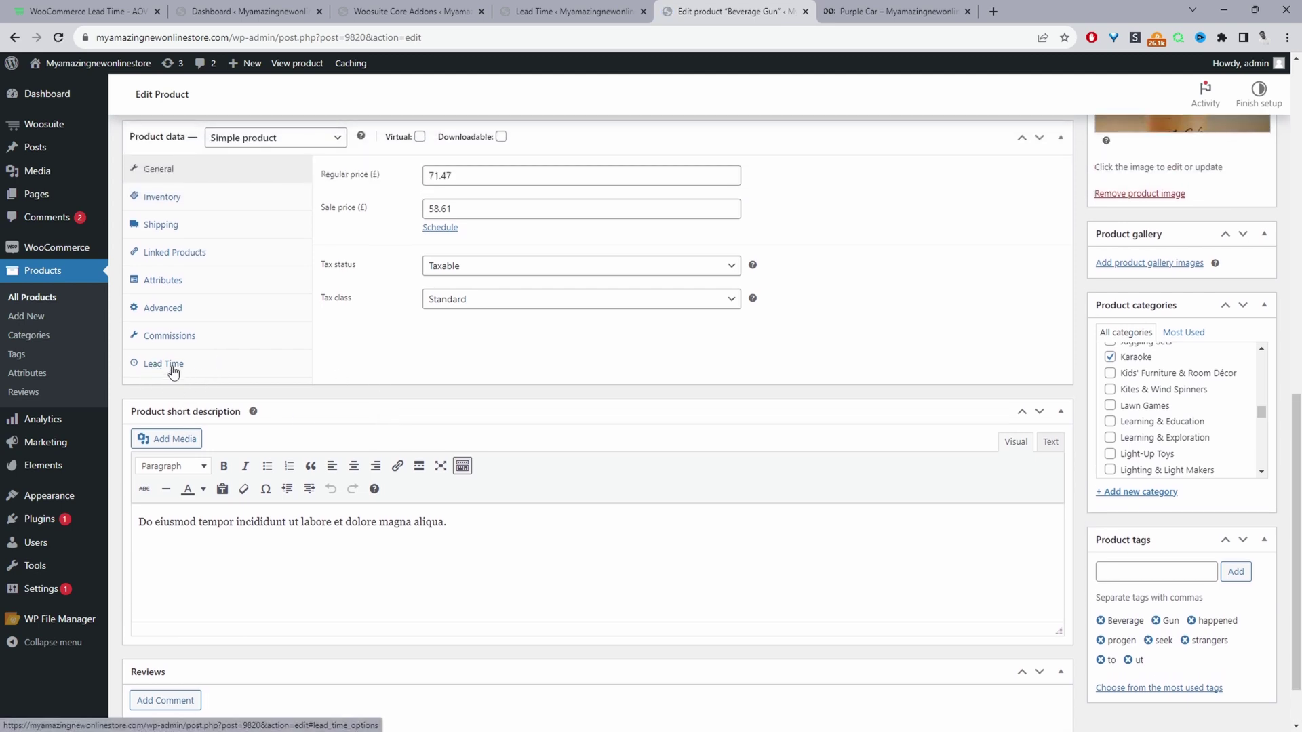
pyautogui.click(172, 366)
pyautogui.click(496, 173)
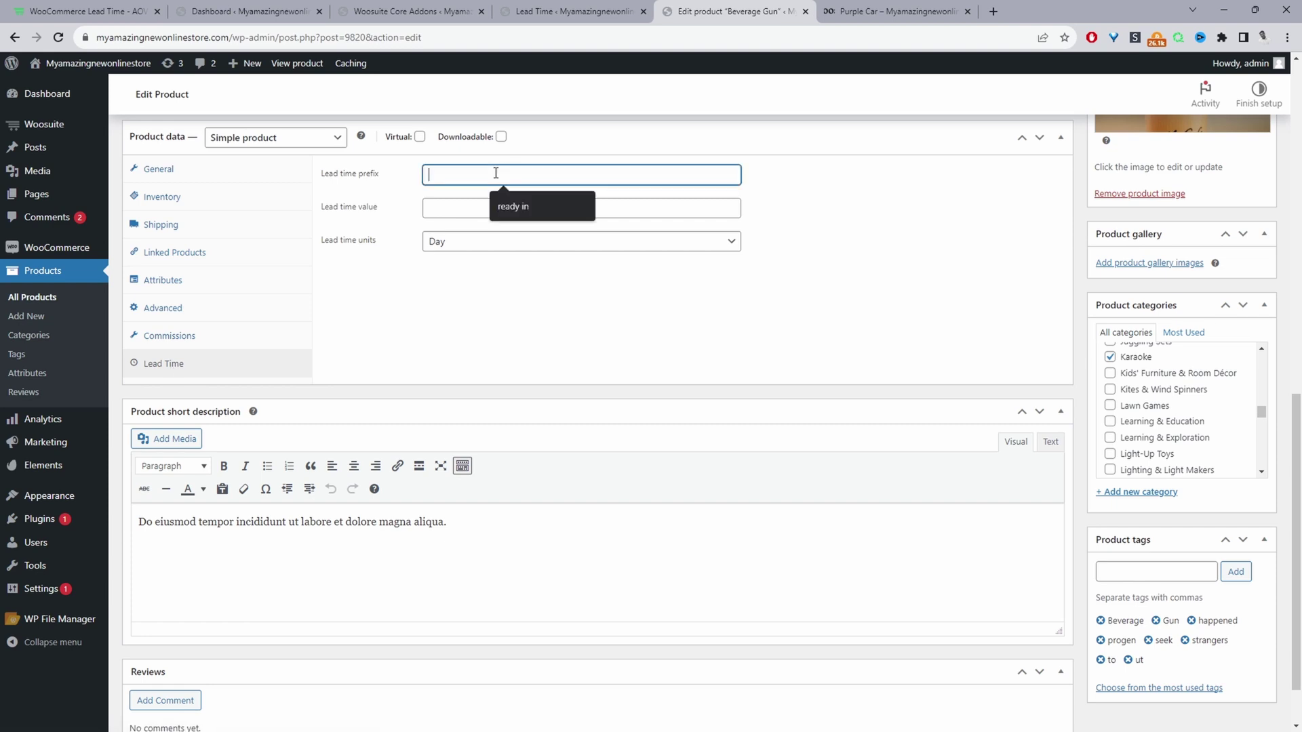
pyautogui.click(510, 207)
pyautogui.click(443, 208)
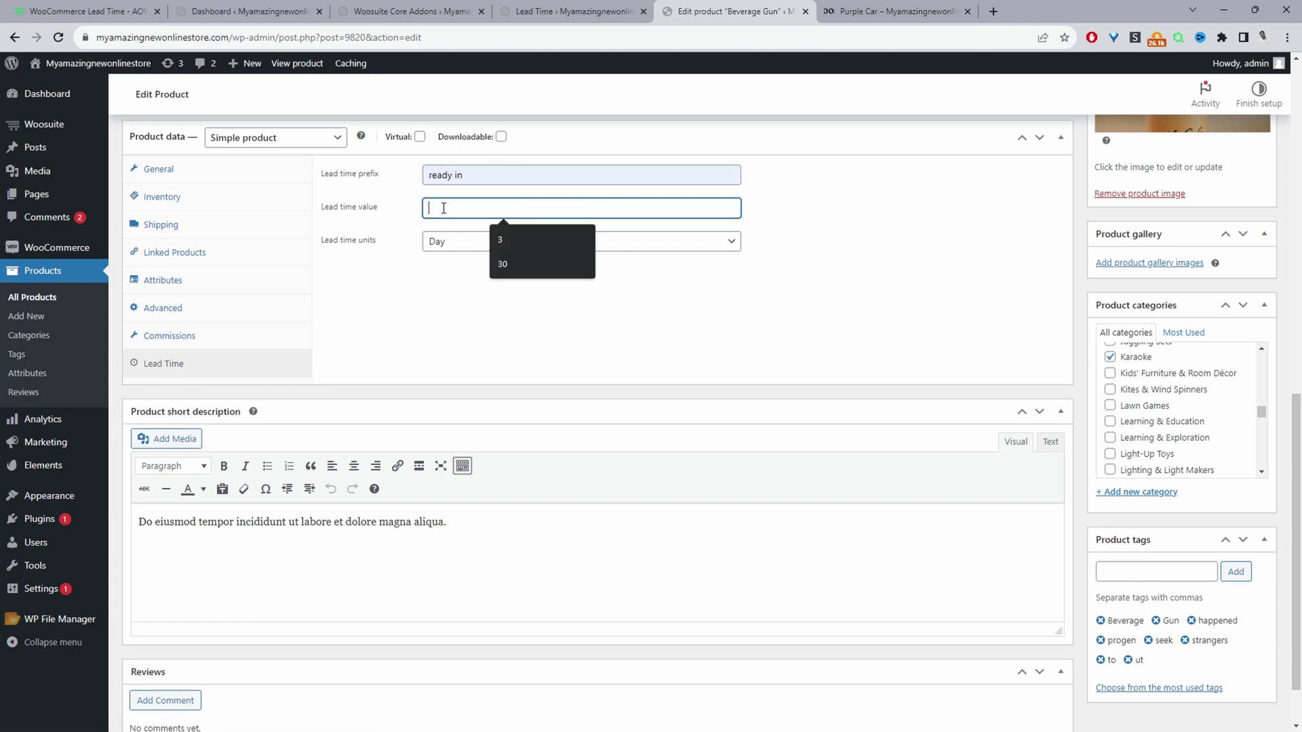
pyautogui.click(502, 264)
pyautogui.click(440, 242)
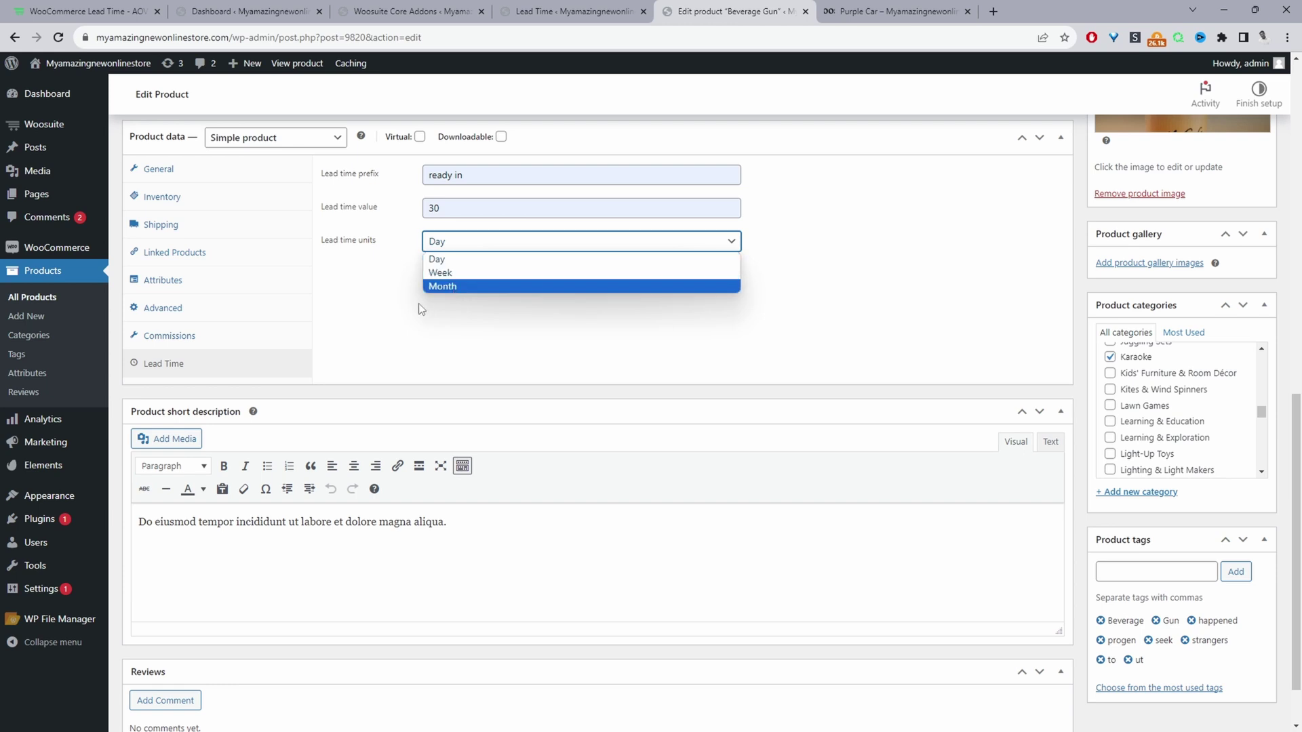
pyautogui.click(397, 309)
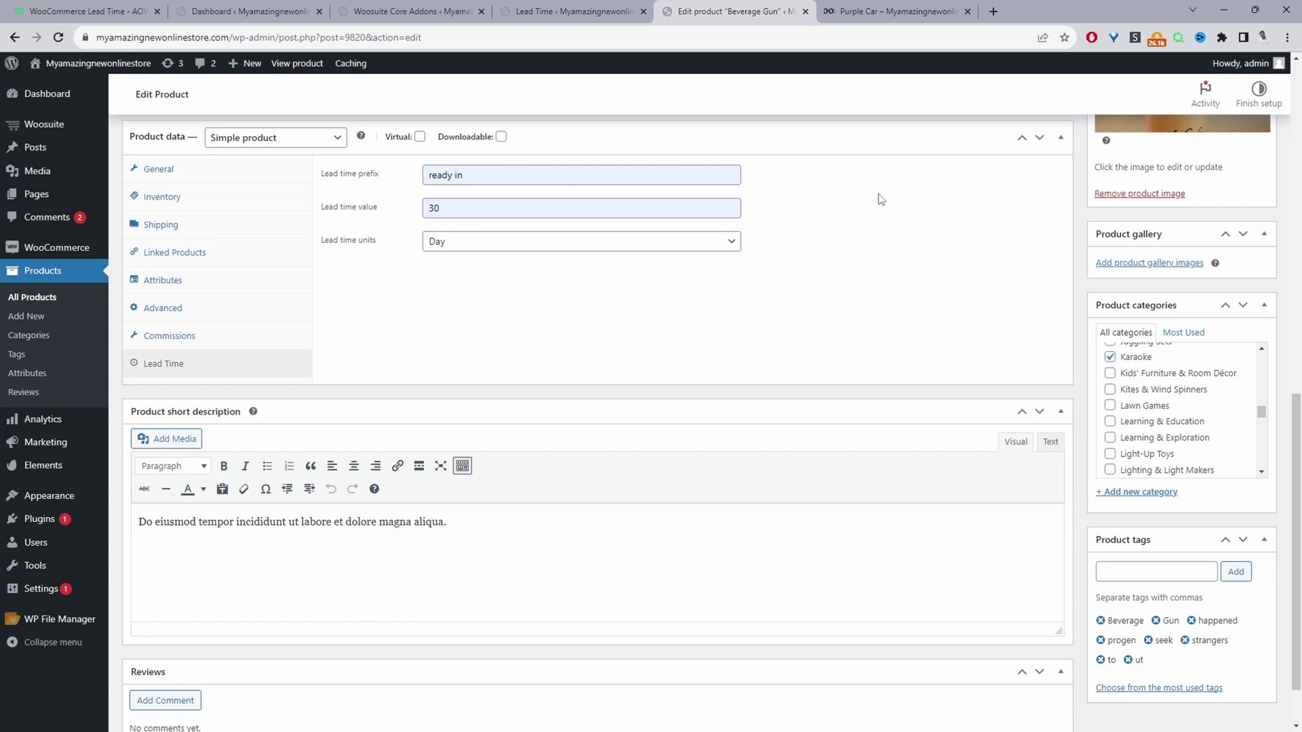
pyautogui.scroll(5, 928, 380)
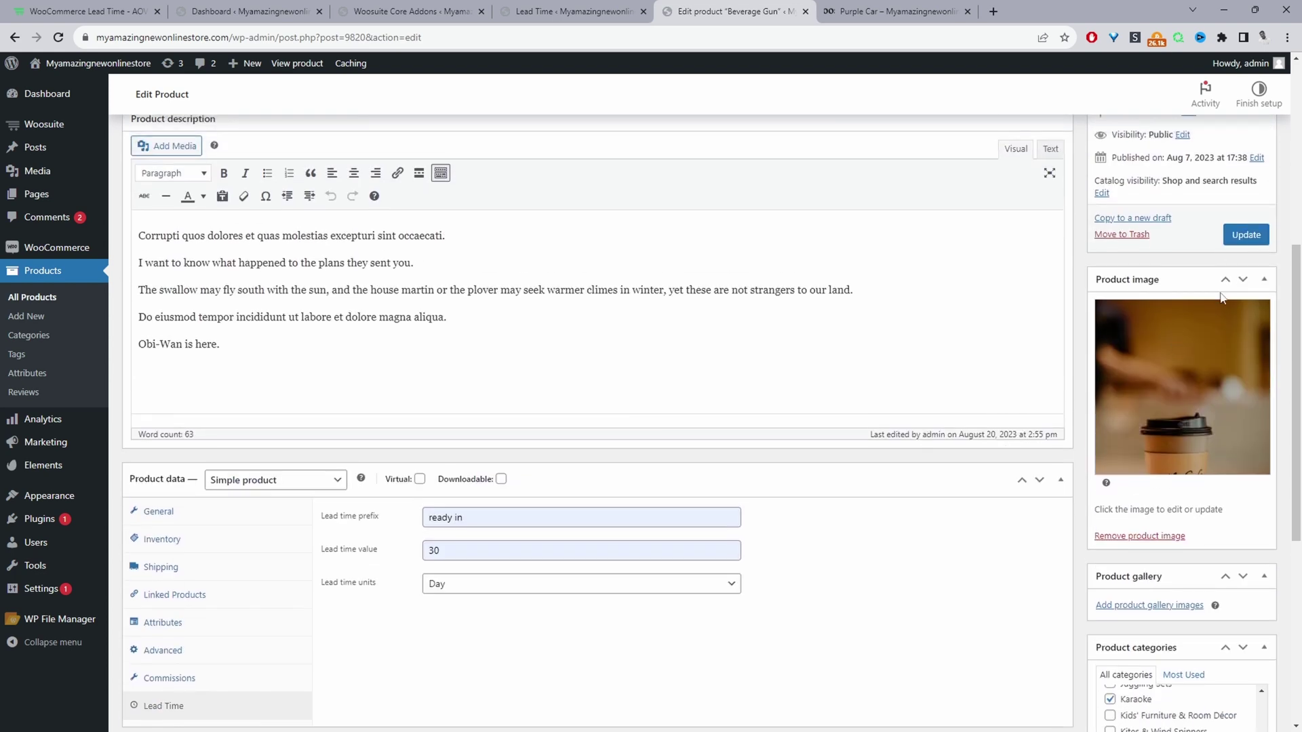
pyautogui.click(1246, 235)
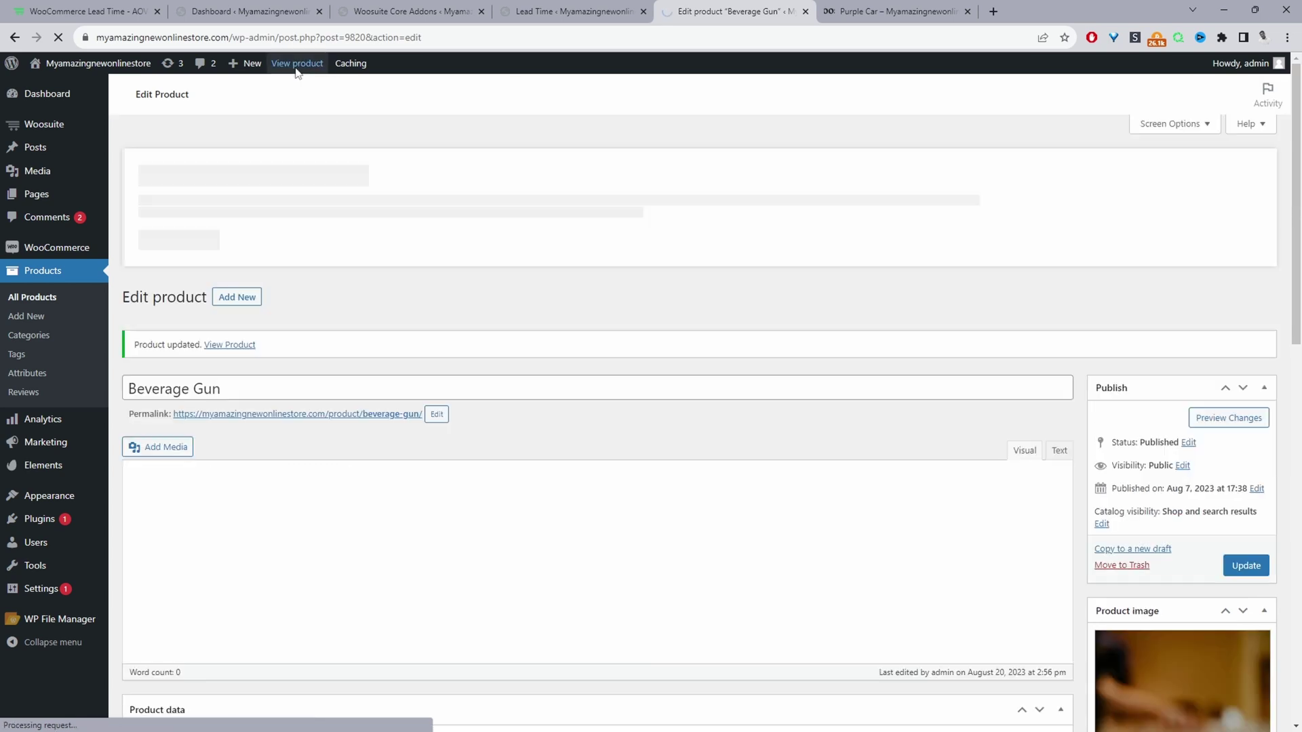
pyautogui.click(299, 64)
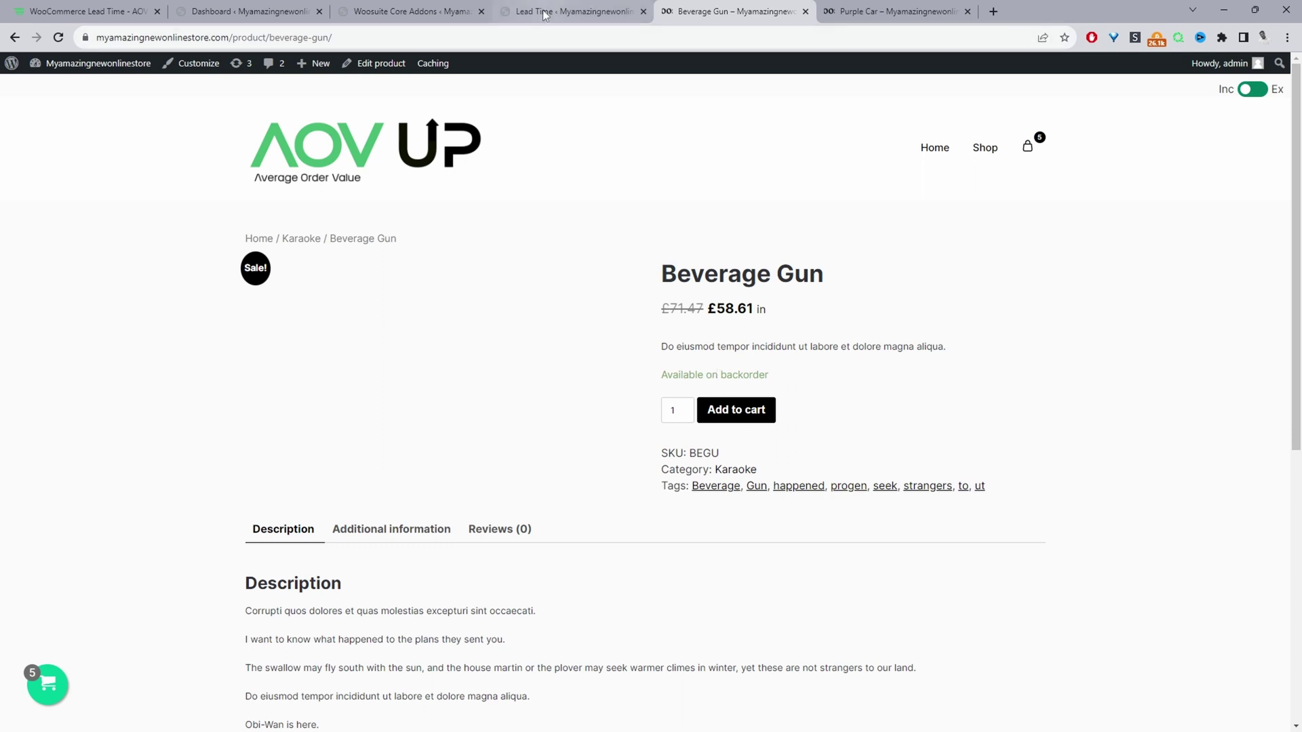
# Enable lead times on single product pages, shop/category pages, order details and for backordered products
pyautogui.hotkey('ctrl', 'shift', 'Tab')
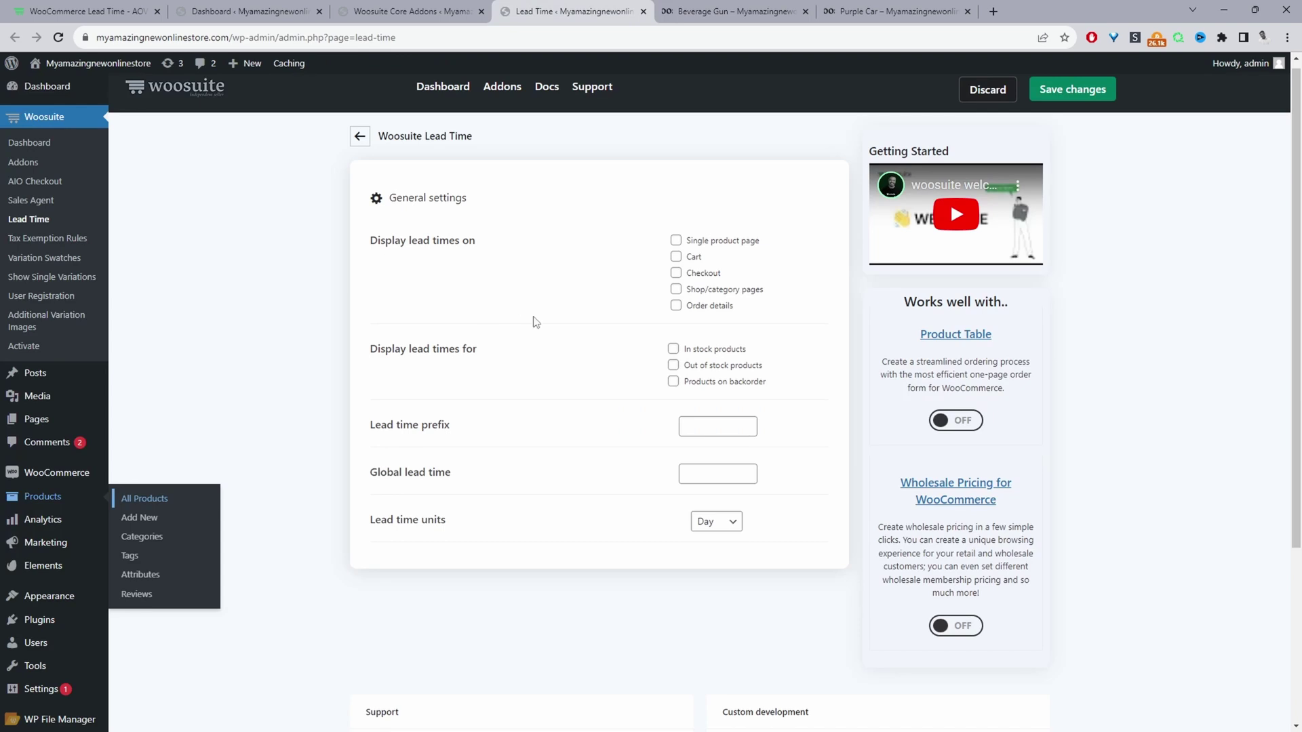
pyautogui.moveTo(372, 244); pyautogui.dragTo(480, 253)
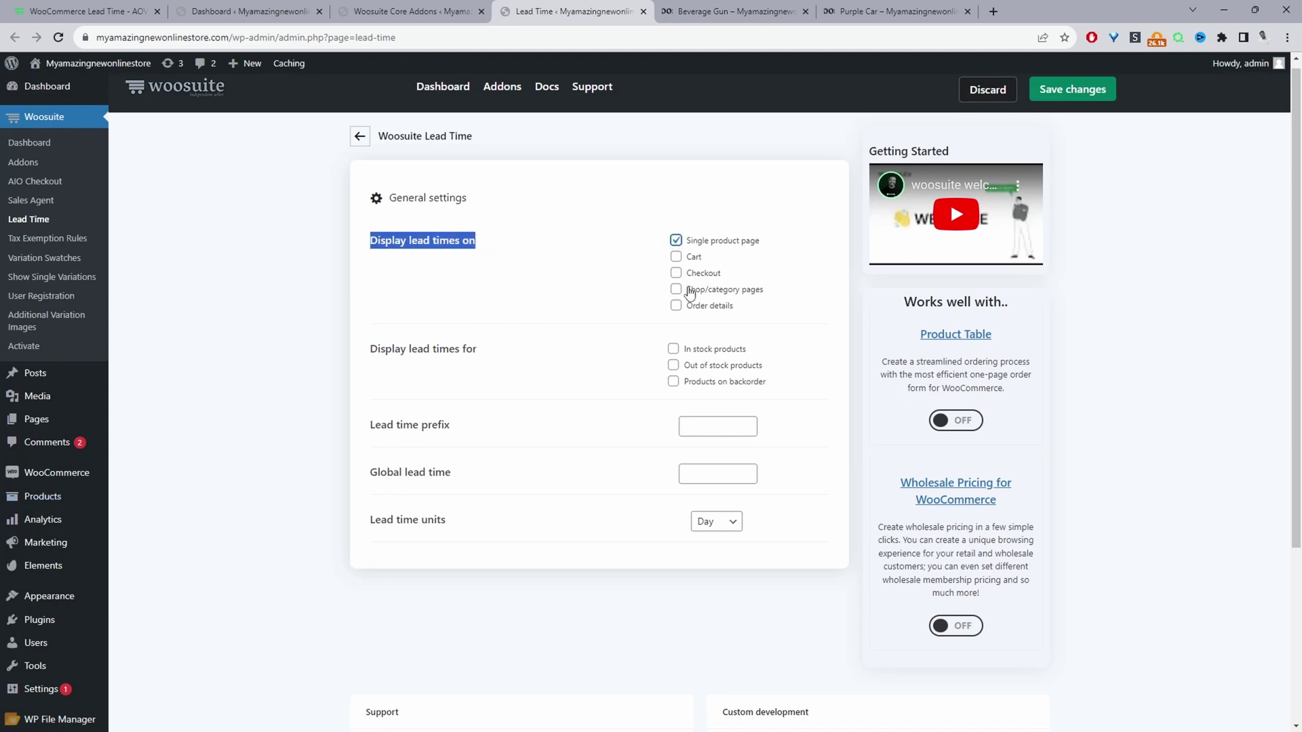
pyautogui.click(677, 291)
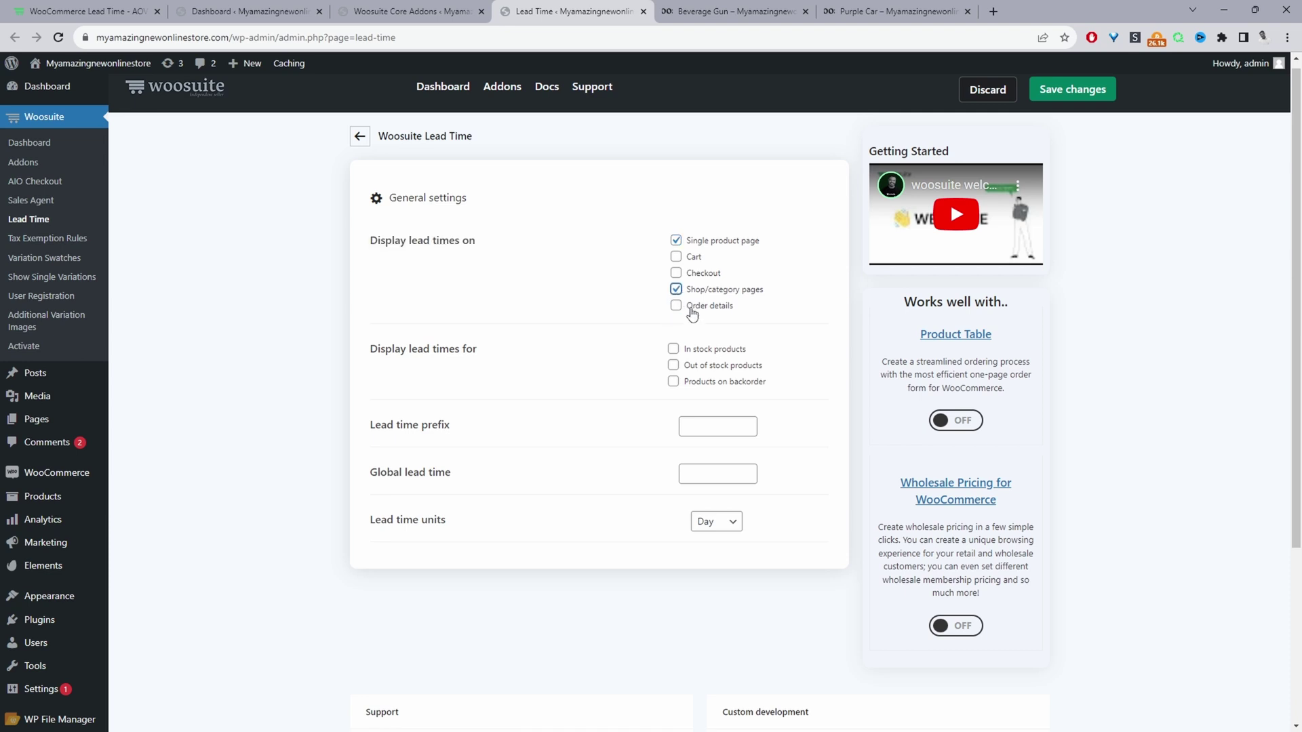
pyautogui.click(676, 306)
pyautogui.click(674, 383)
# Set the prefix to 'Delivery in' and the global lead time to 25 Day, then save
pyautogui.click(713, 432)
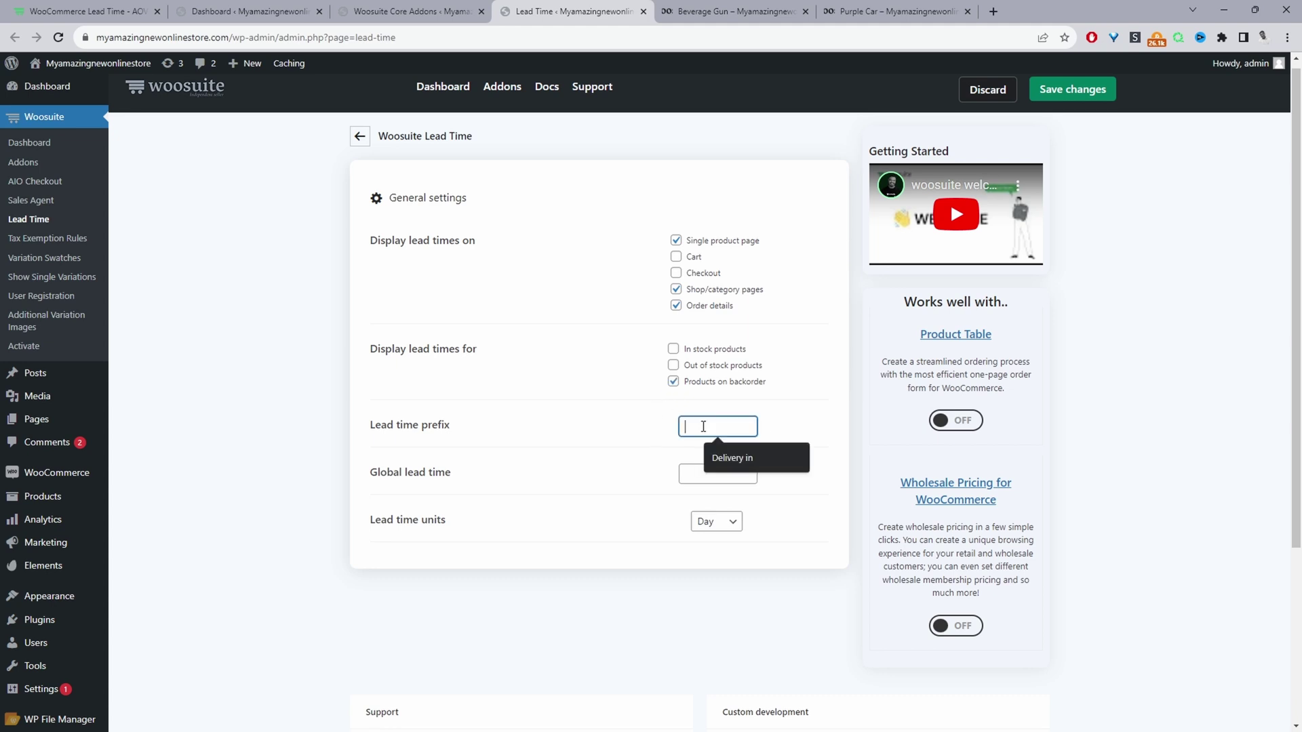
pyautogui.click(717, 461)
pyautogui.click(713, 475)
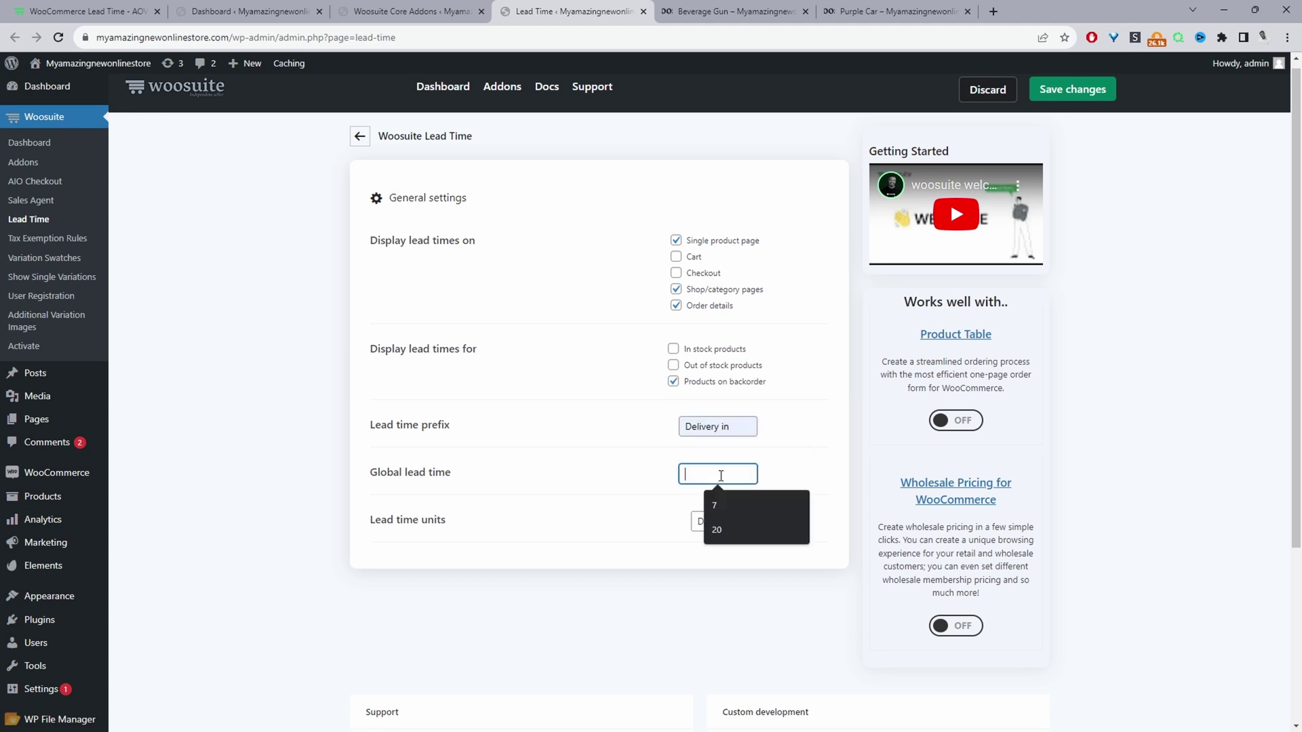
pyautogui.click(711, 506)
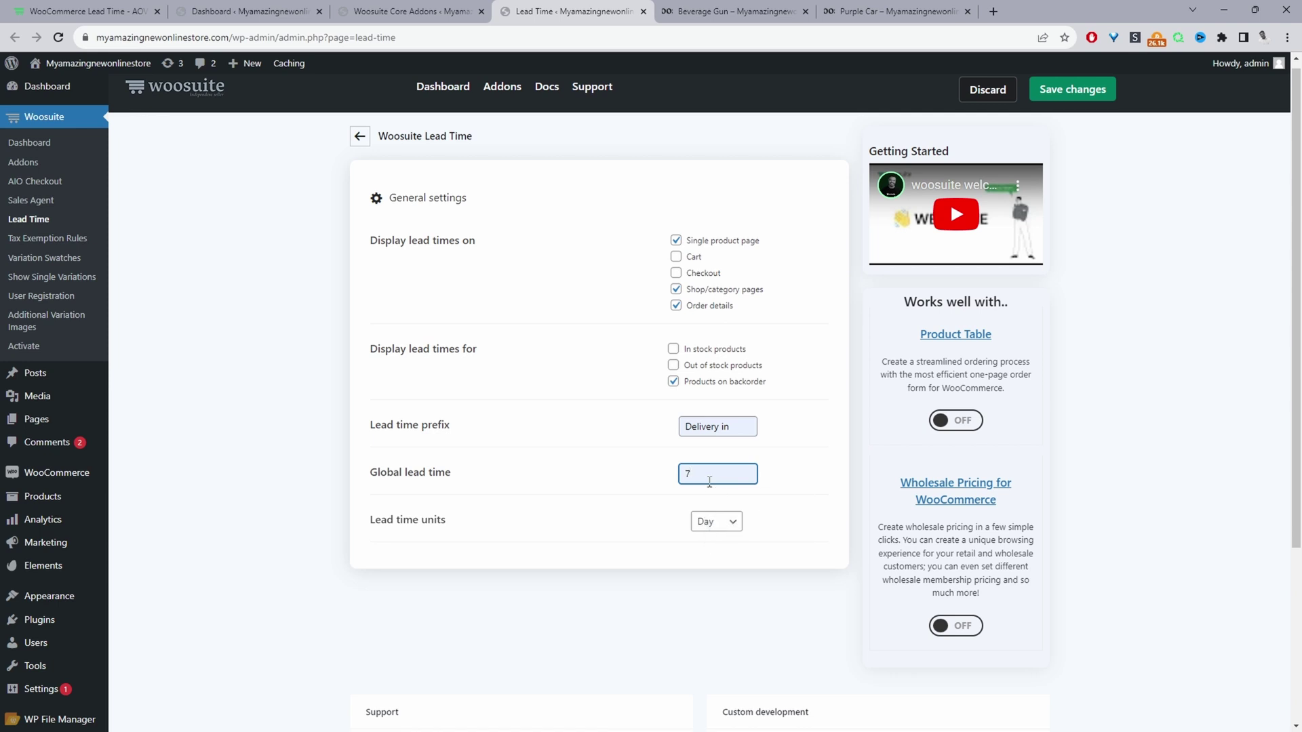
pyautogui.moveTo(709, 476); pyautogui.dragTo(648, 486)
pyautogui.write('2')
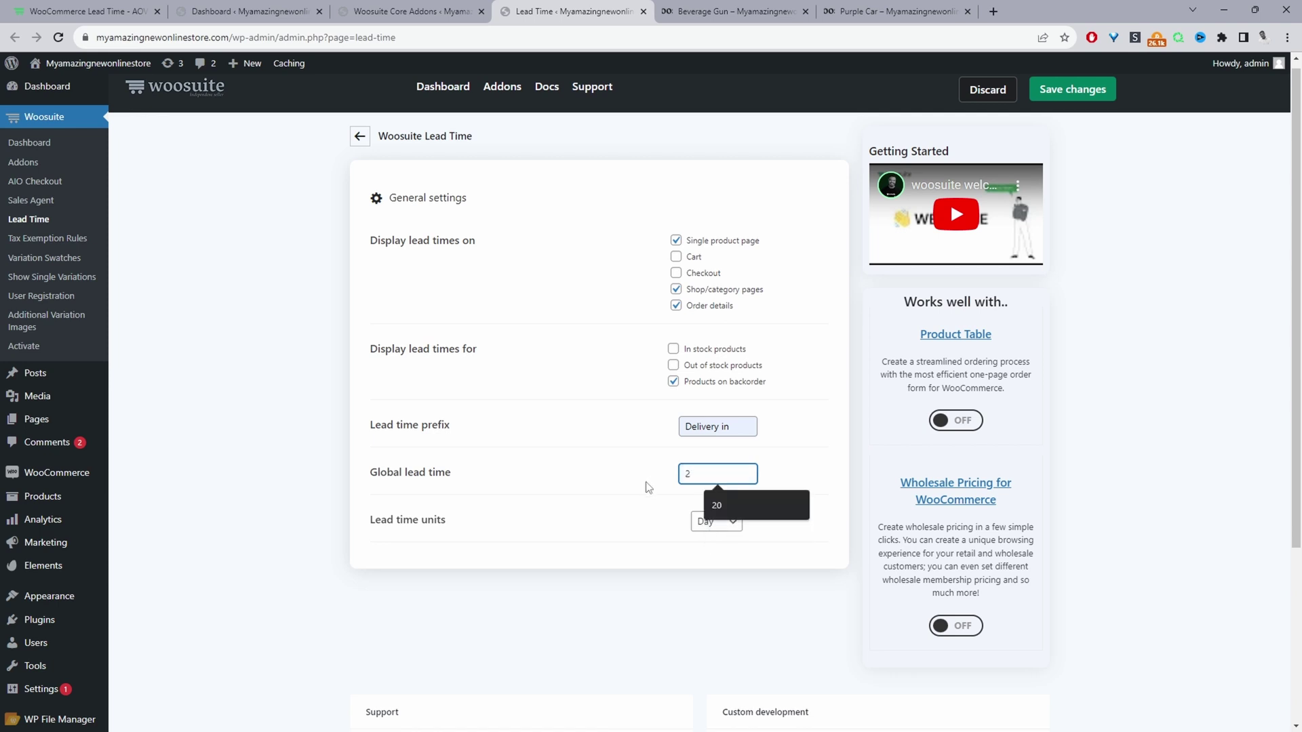
pyautogui.write('5')
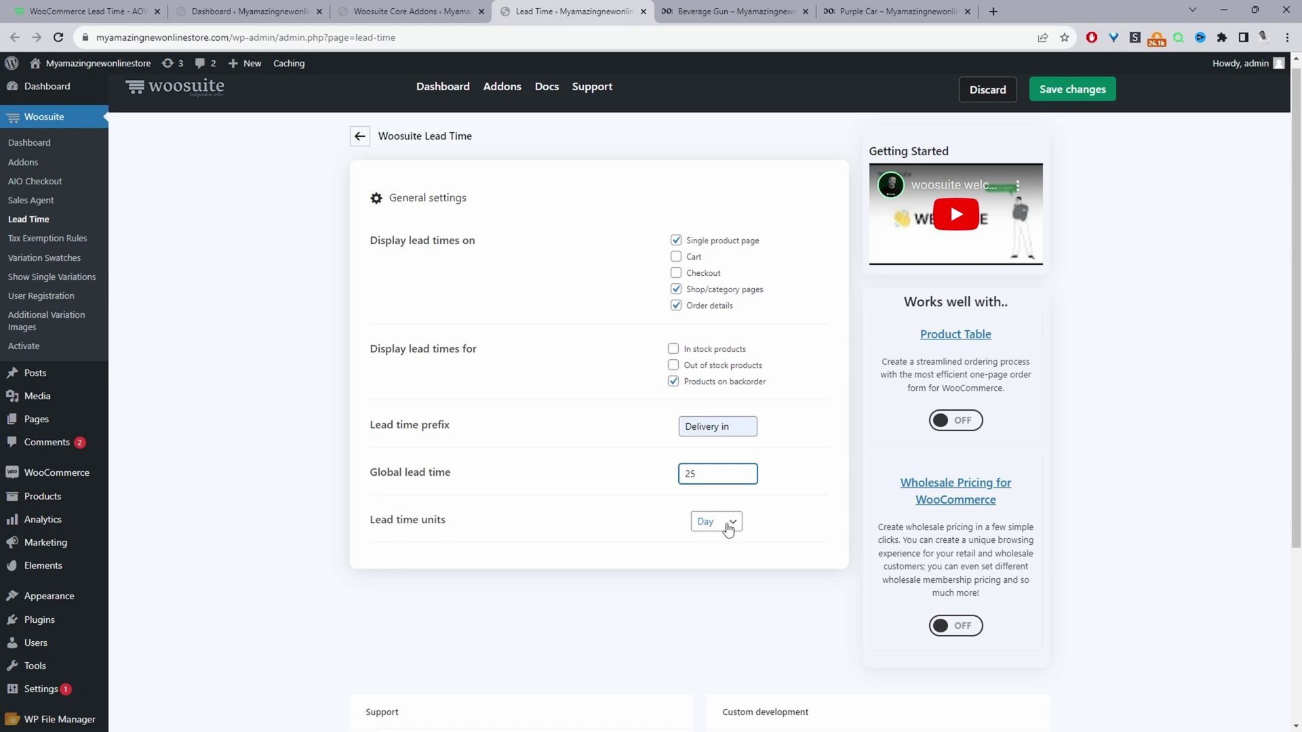
pyautogui.click(1072, 94)
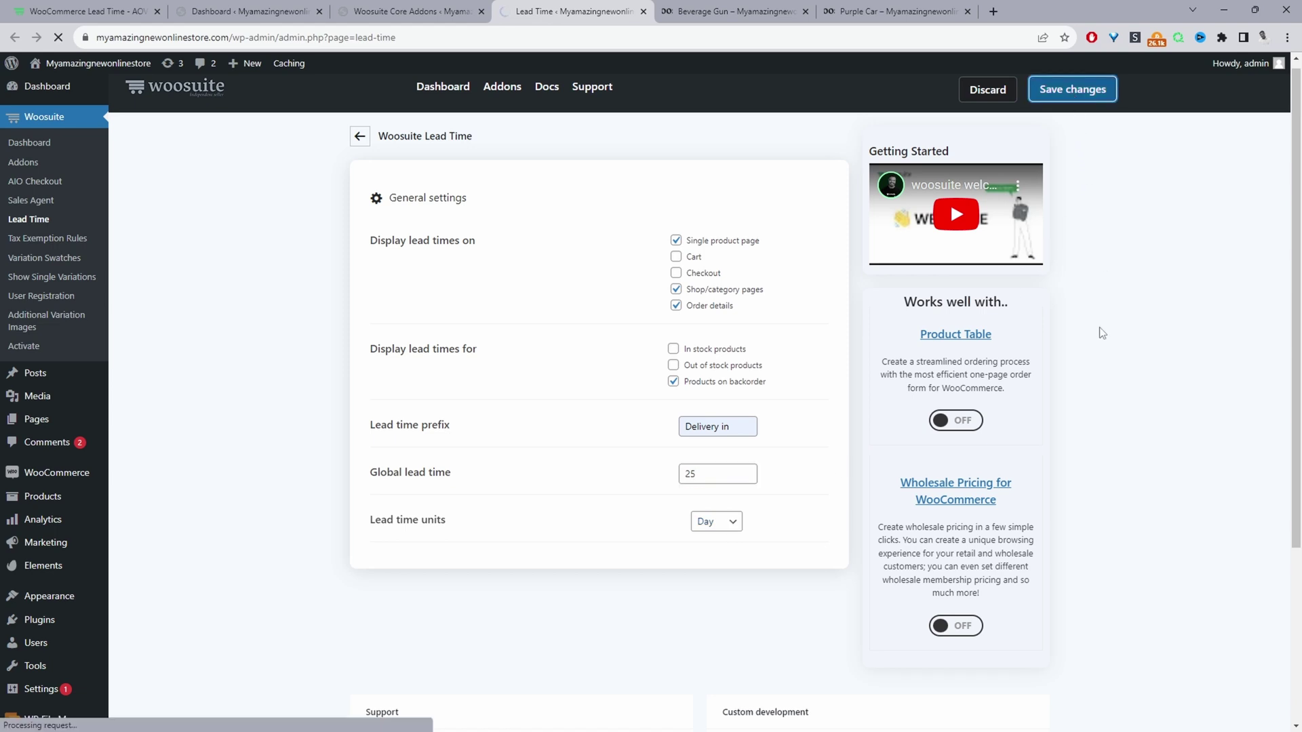
# Reload Purple Car's page to see 'Delivery in 25 days', then return to the Beverage Gun page
pyautogui.click(877, 12)
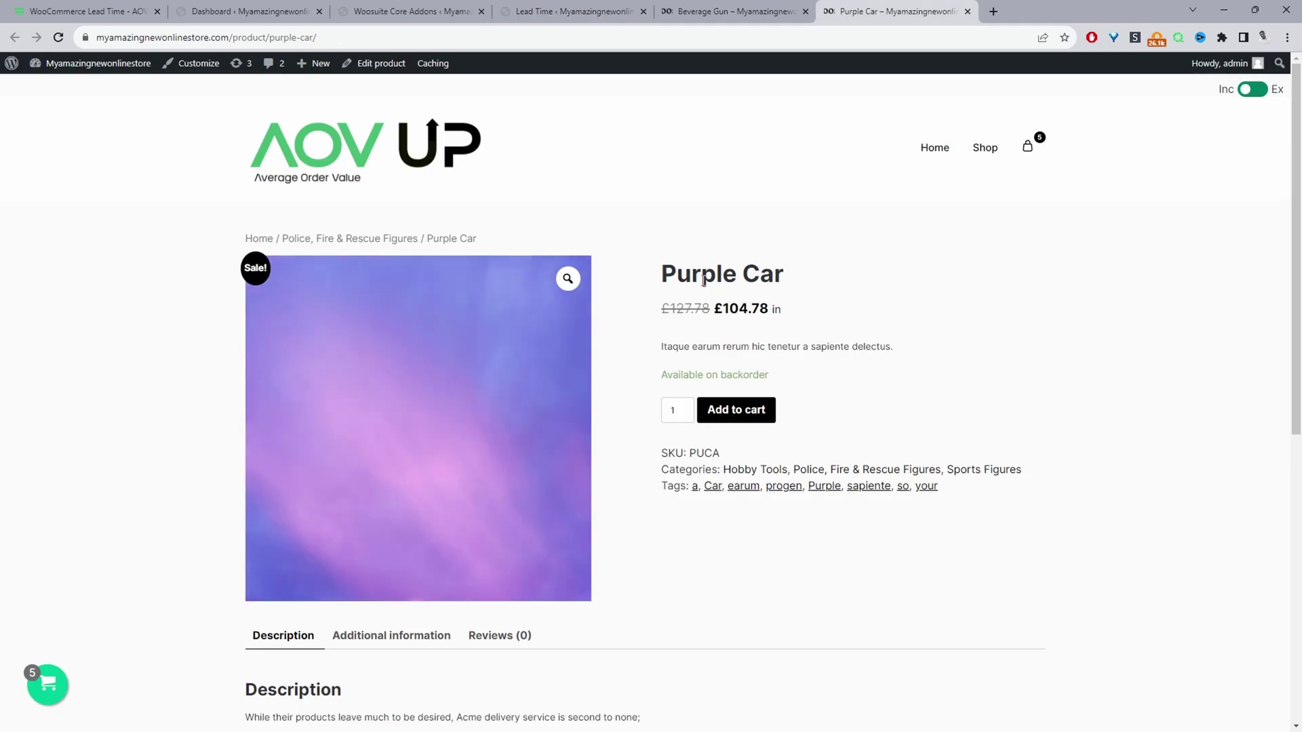
pyautogui.press('F5')
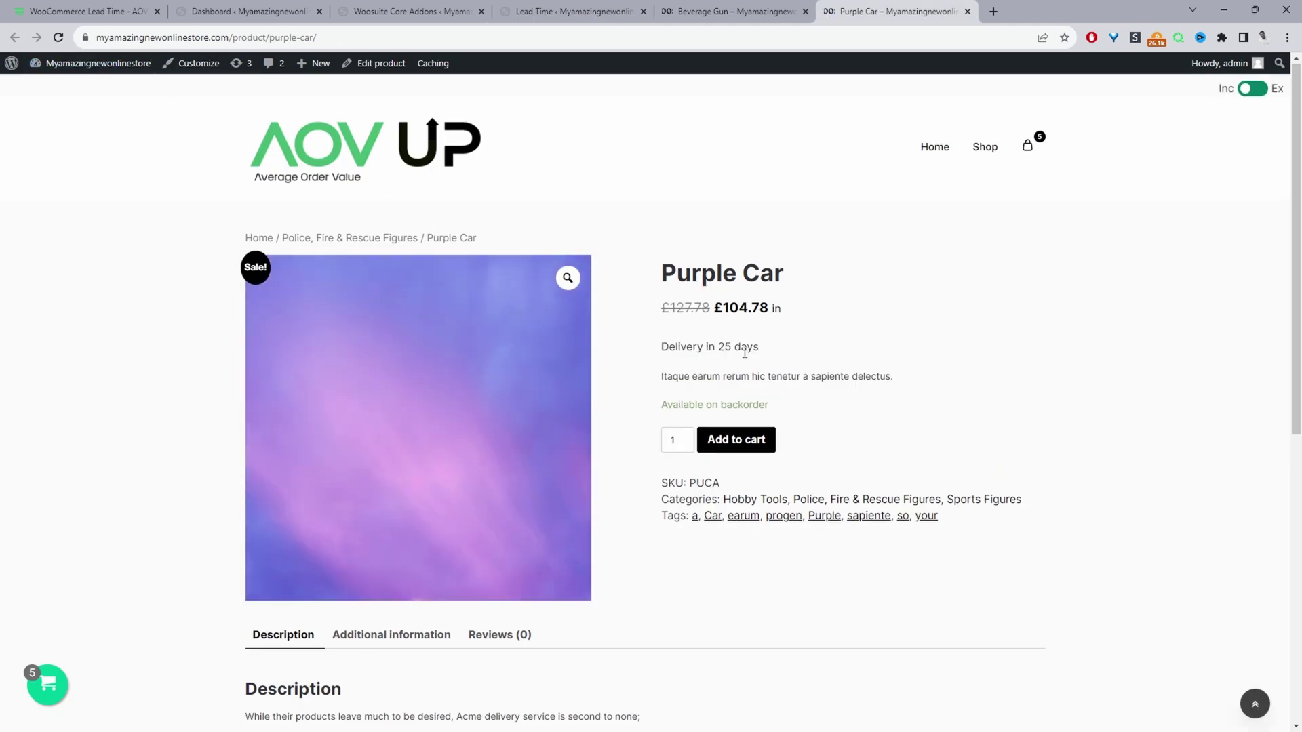
pyautogui.moveTo(661, 351)
pyautogui.mouseDown()
pyautogui.moveTo(770, 347)
pyautogui.moveTo(653, 354)
pyautogui.moveTo(670, 344)
pyautogui.mouseUp()
pyautogui.click(735, 11)
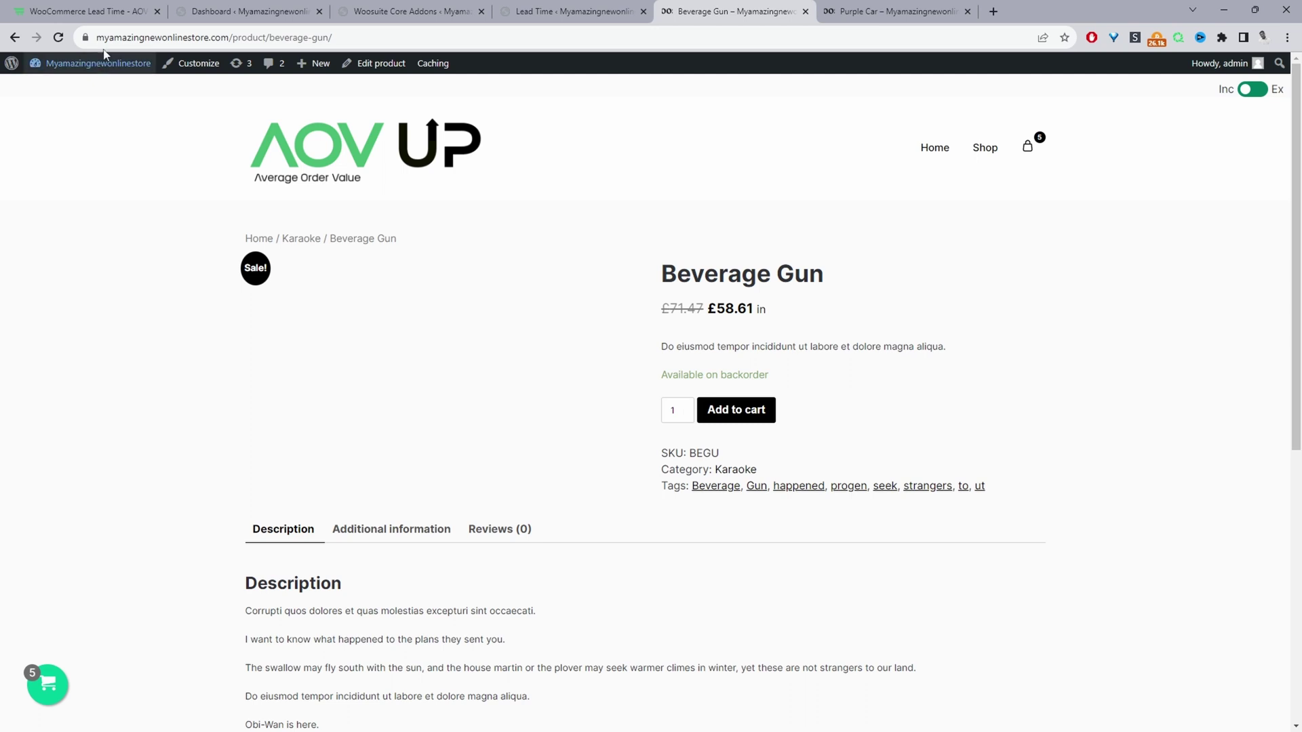
# Reload Beverage Gun to confirm 'ready in 30 days', review its Lead Time settings, then return to Purple Car
pyautogui.click(60, 40)
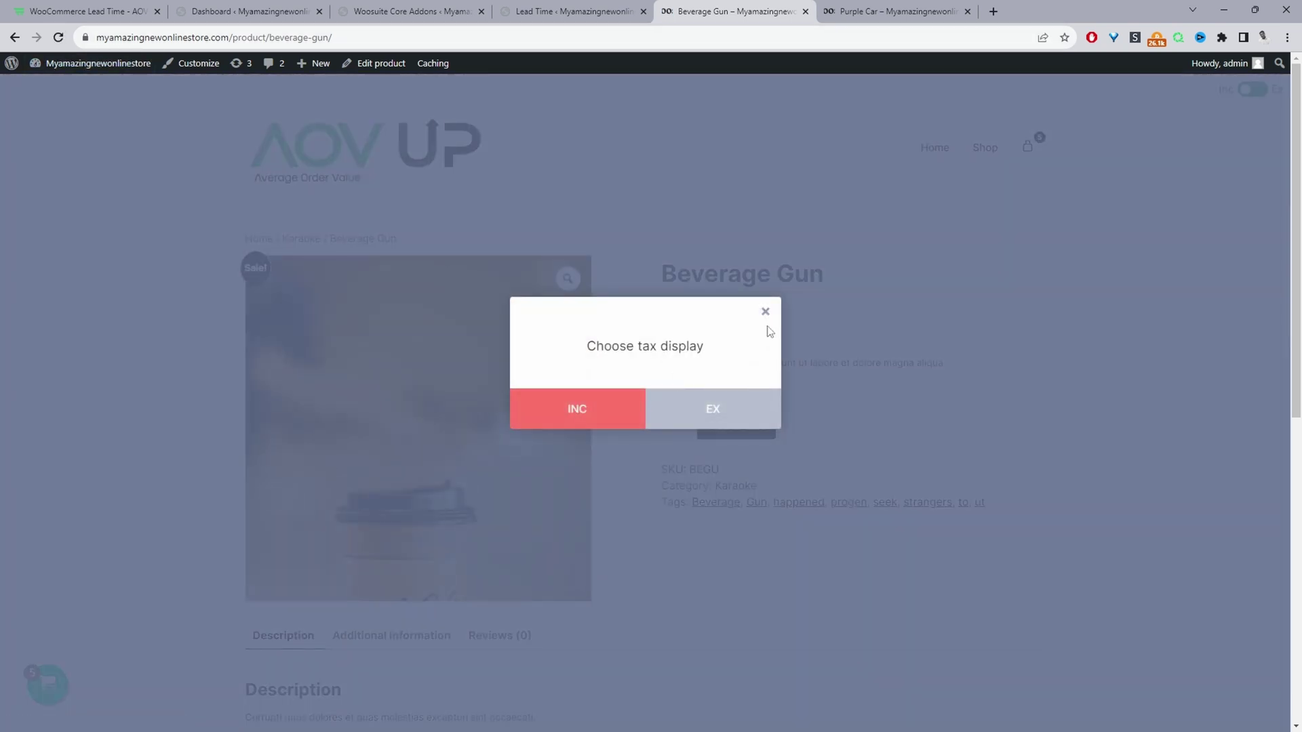
pyautogui.click(765, 313)
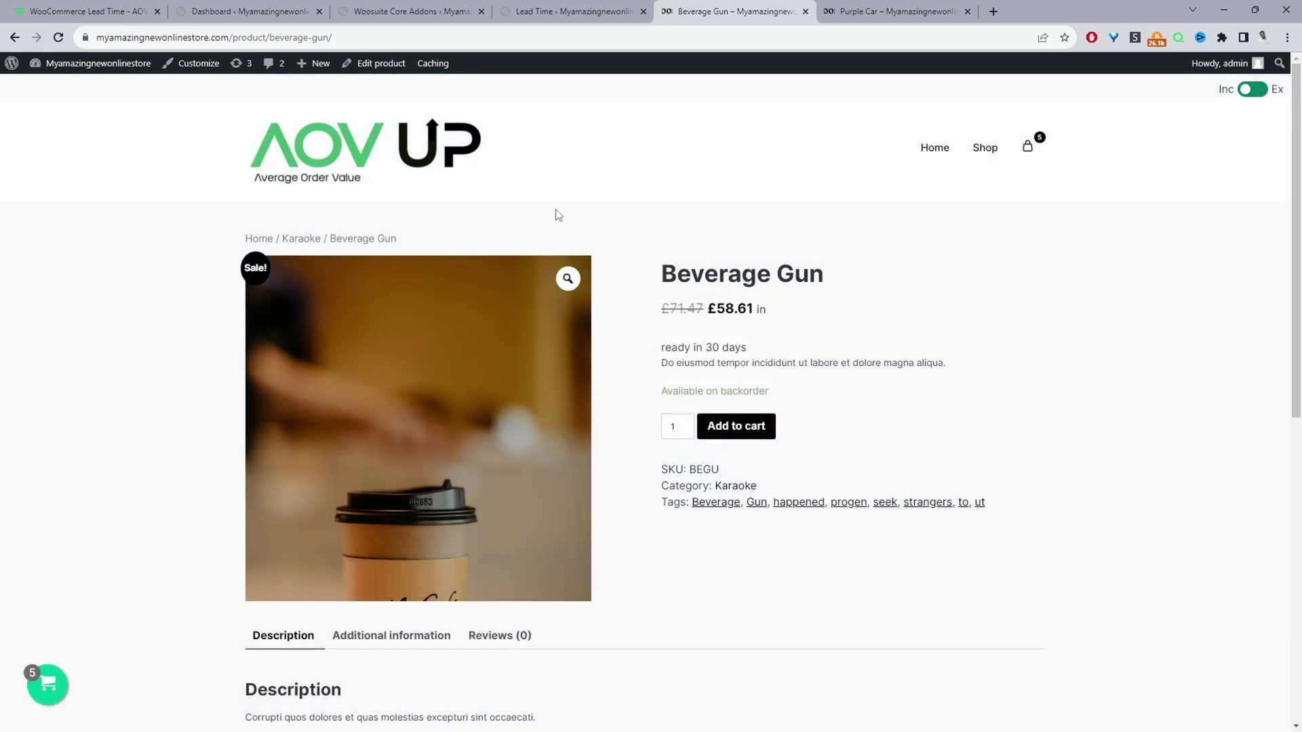
pyautogui.click(360, 61)
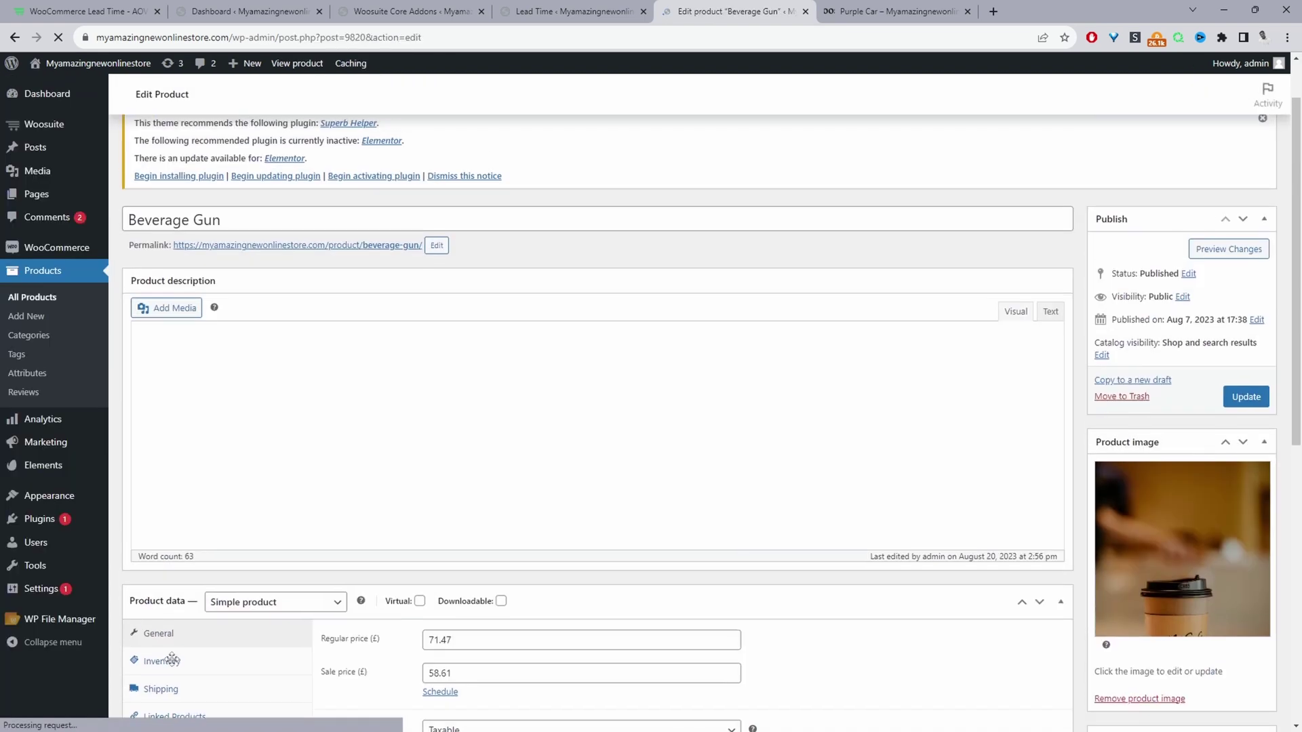
pyautogui.scroll(-4, 171, 659)
pyautogui.click(162, 531)
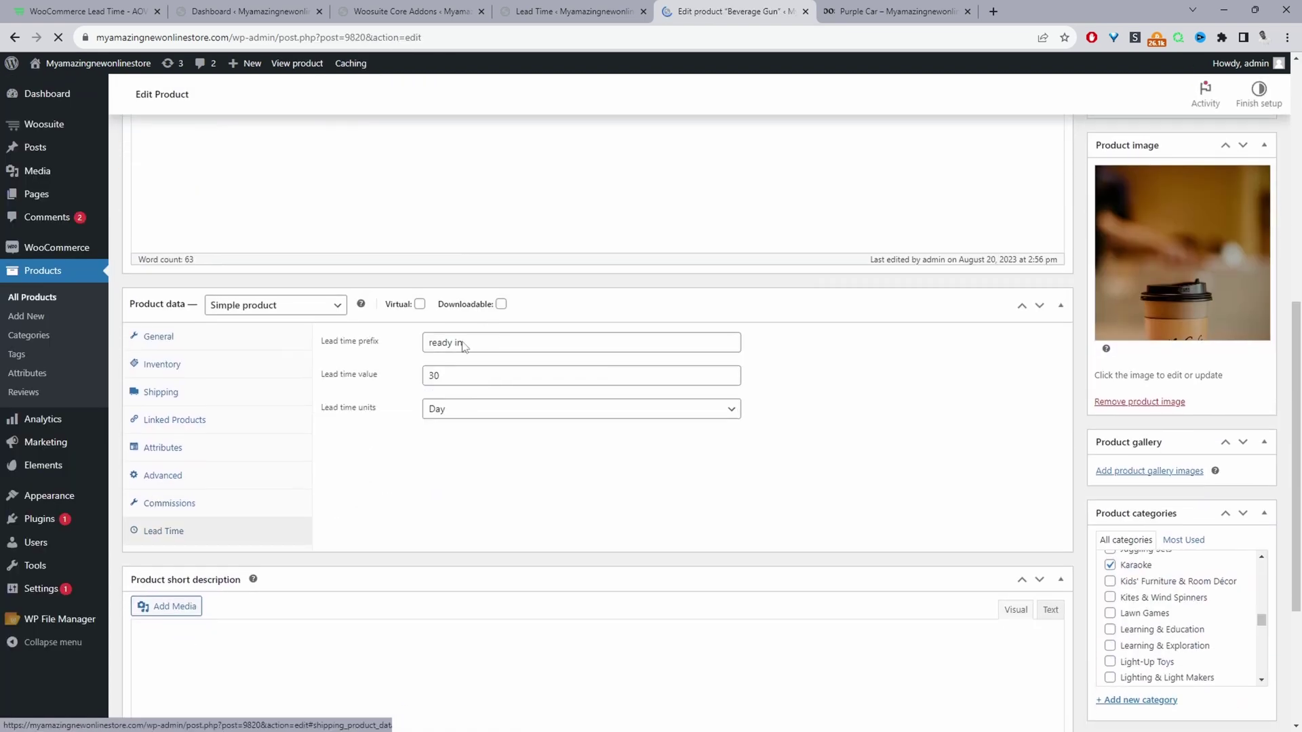
pyautogui.scroll(-3, 474, 339)
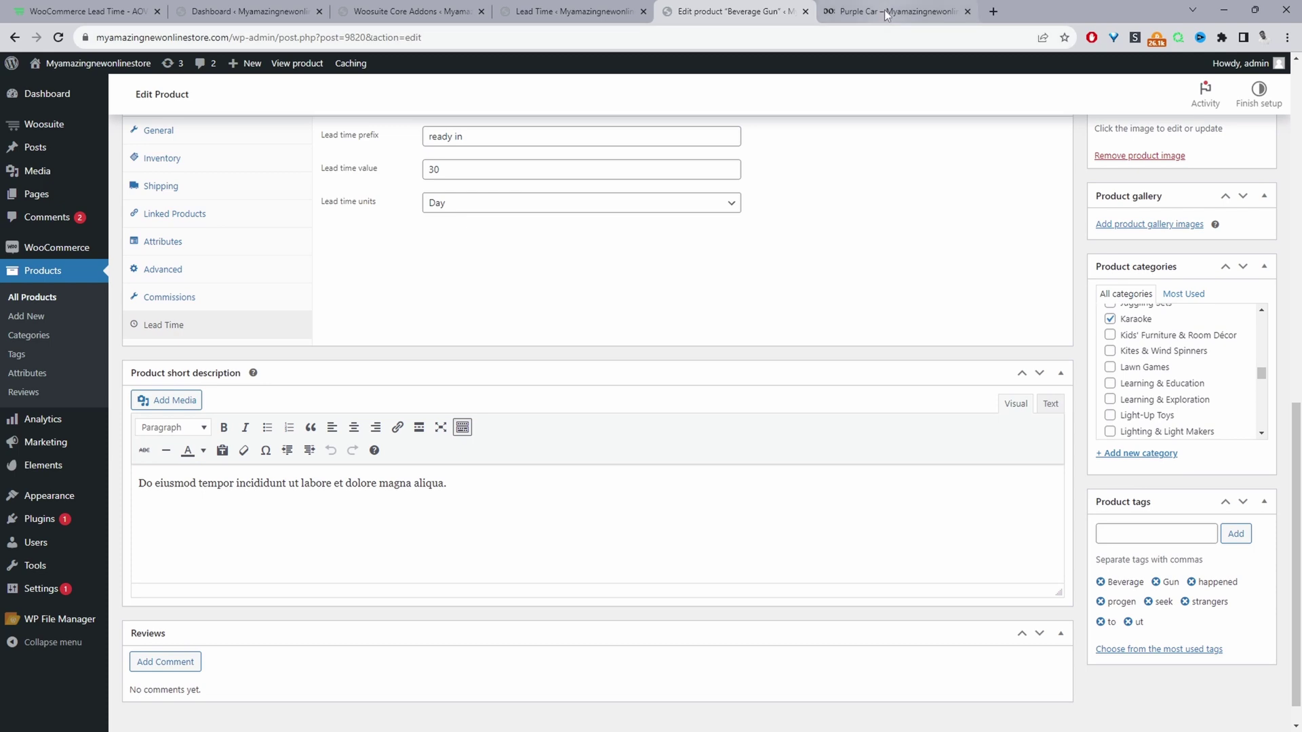
pyautogui.click(886, 12)
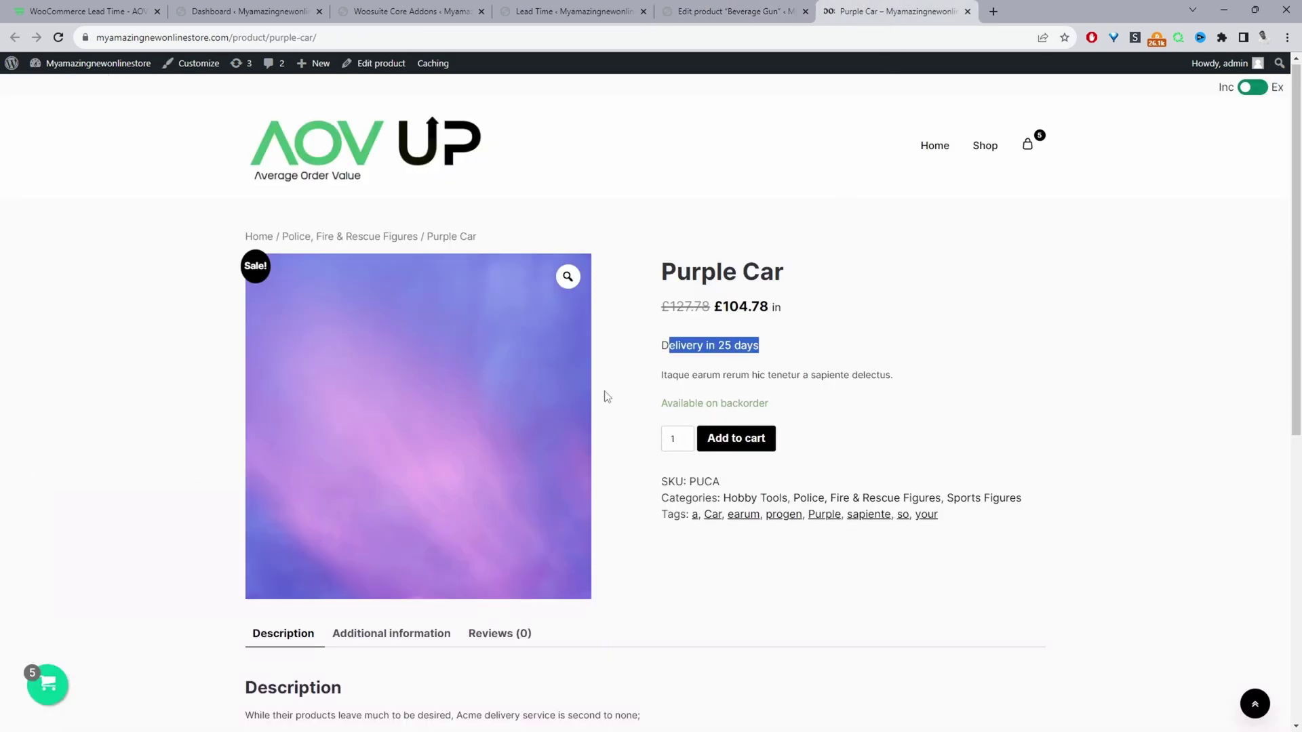
# Go to the Police, Fire & Rescue Figures category and check Egg Player Album Video's 'Delivery in 25 days' message
pyautogui.click(405, 237)
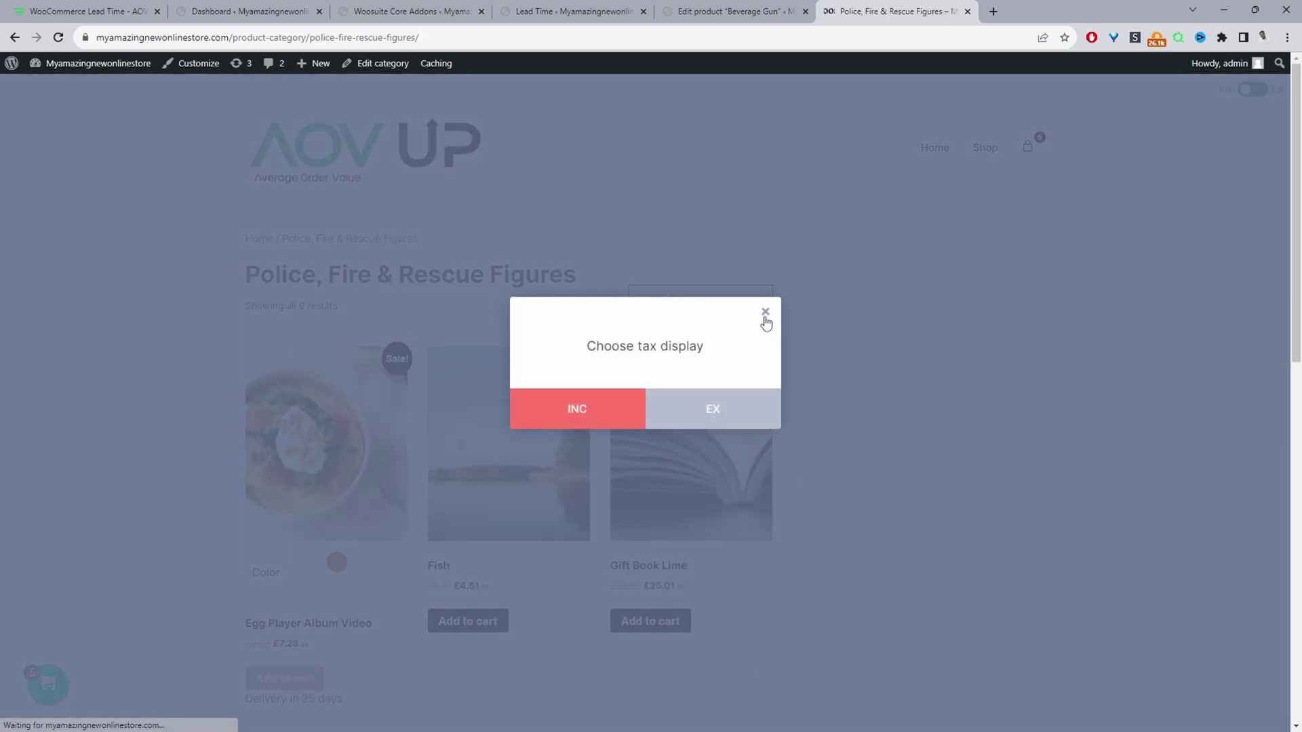
pyautogui.click(765, 316)
pyautogui.scroll(-3, 758, 359)
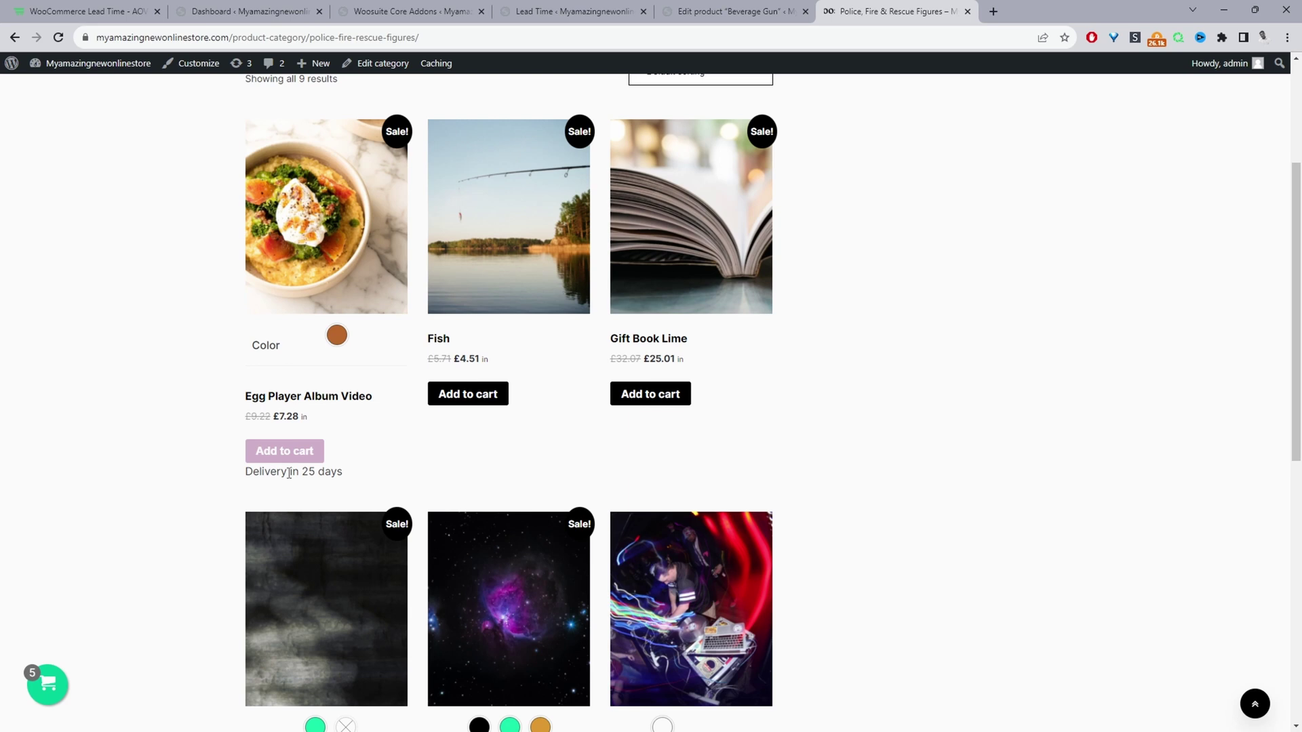
pyautogui.moveTo(345, 479); pyautogui.dragTo(236, 482)
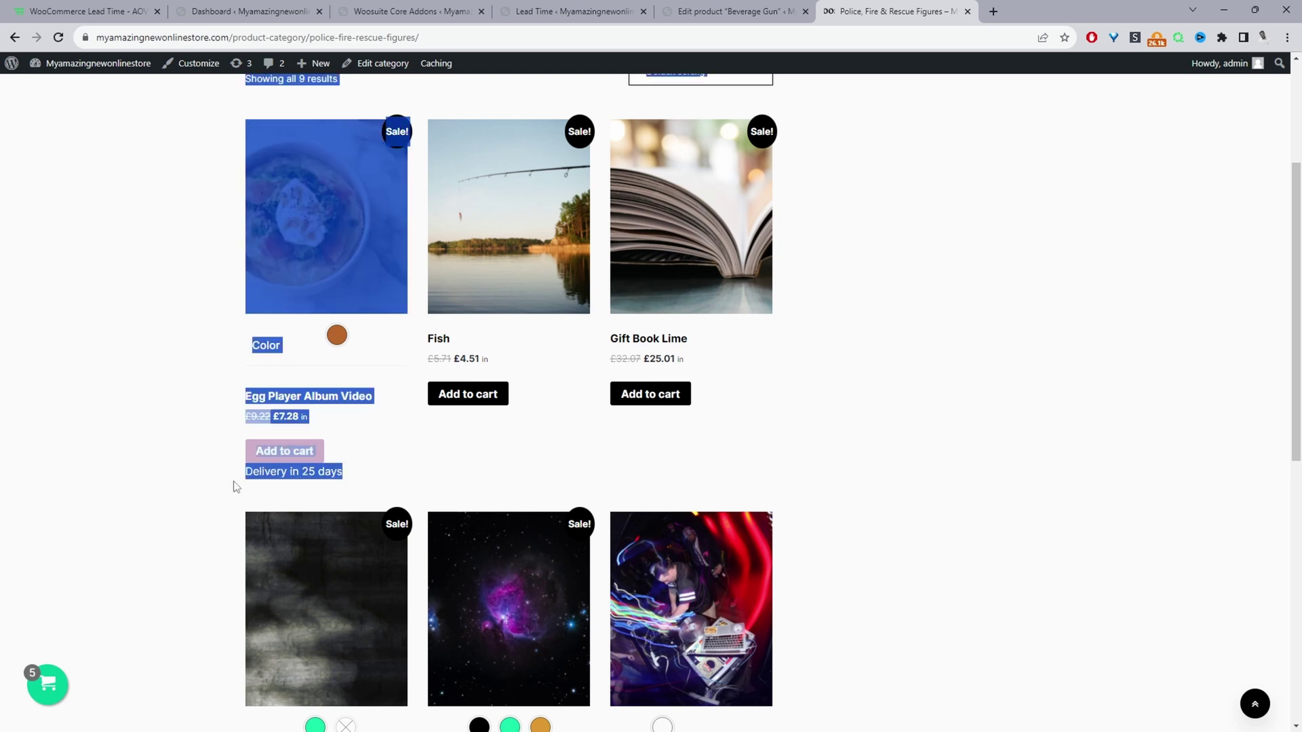
pyautogui.click(396, 448)
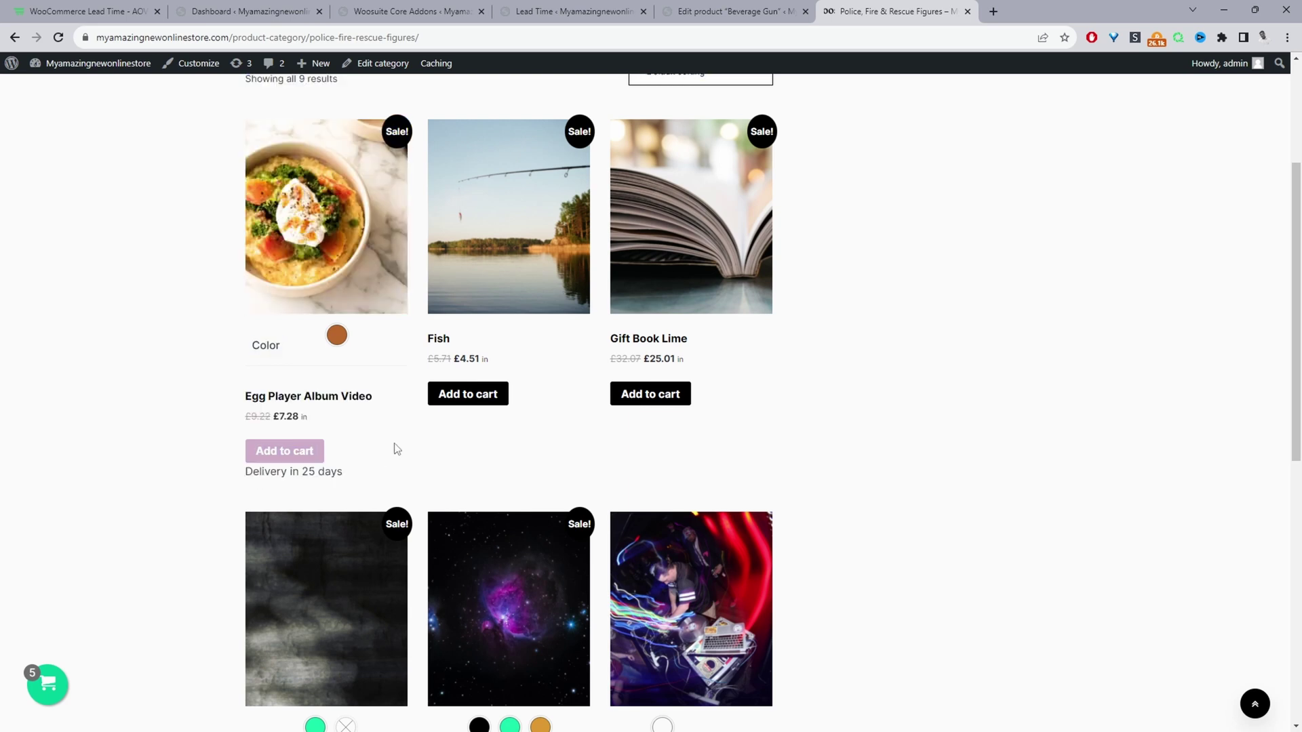